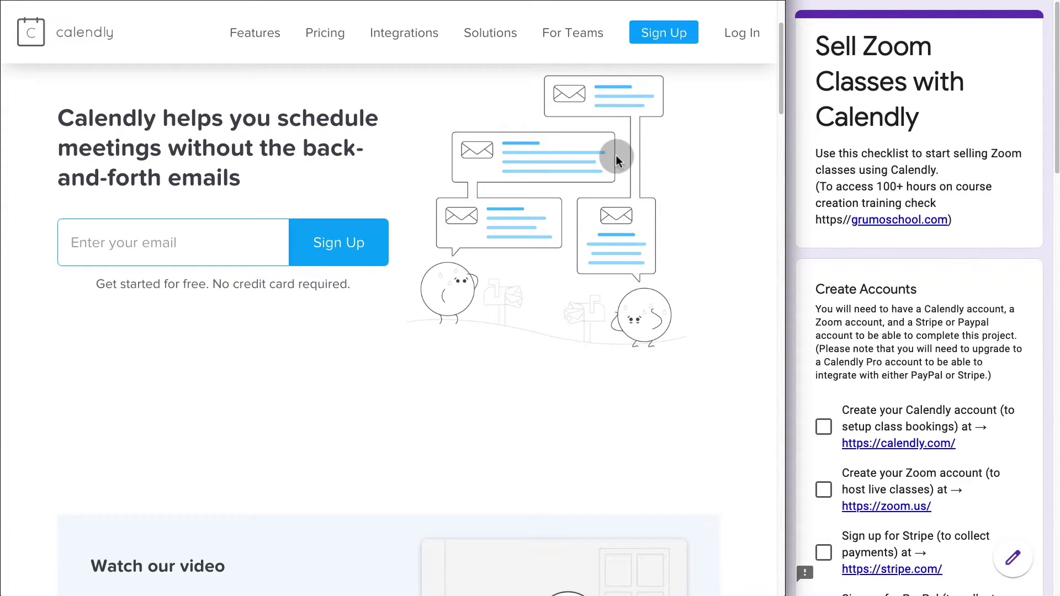
- Tick the Calendly, Zoom, Stripe and PayPal account-creation items in the checklist
{"action": "left_click", "coordinate": [824, 427]}
{"action": "scroll", "coordinate": [883, 249], "scroll_direction": "down", "scroll_amount": 4}
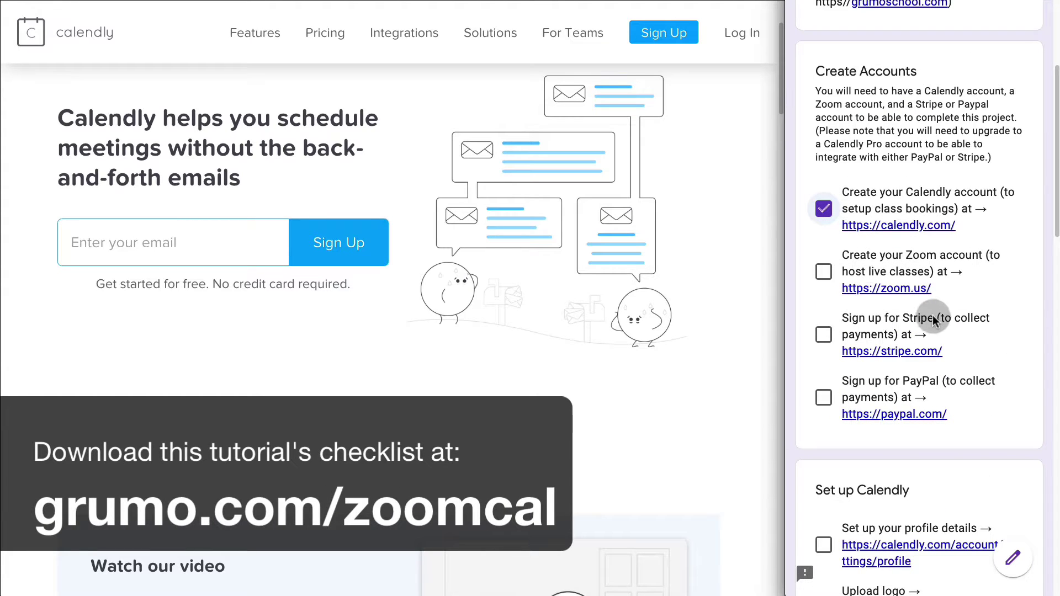
{"action": "left_click", "coordinate": [853, 299]}
{"action": "left_click", "coordinate": [824, 338]}
{"action": "left_click", "coordinate": [823, 397]}
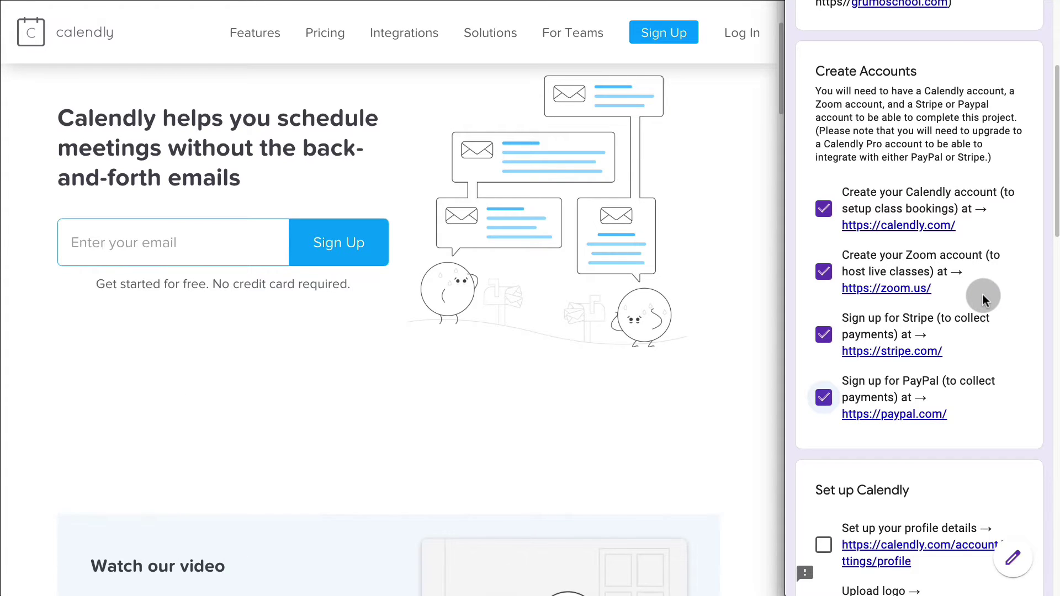
{"action": "scroll", "coordinate": [977, 291], "scroll_direction": "down", "scroll_amount": 5}
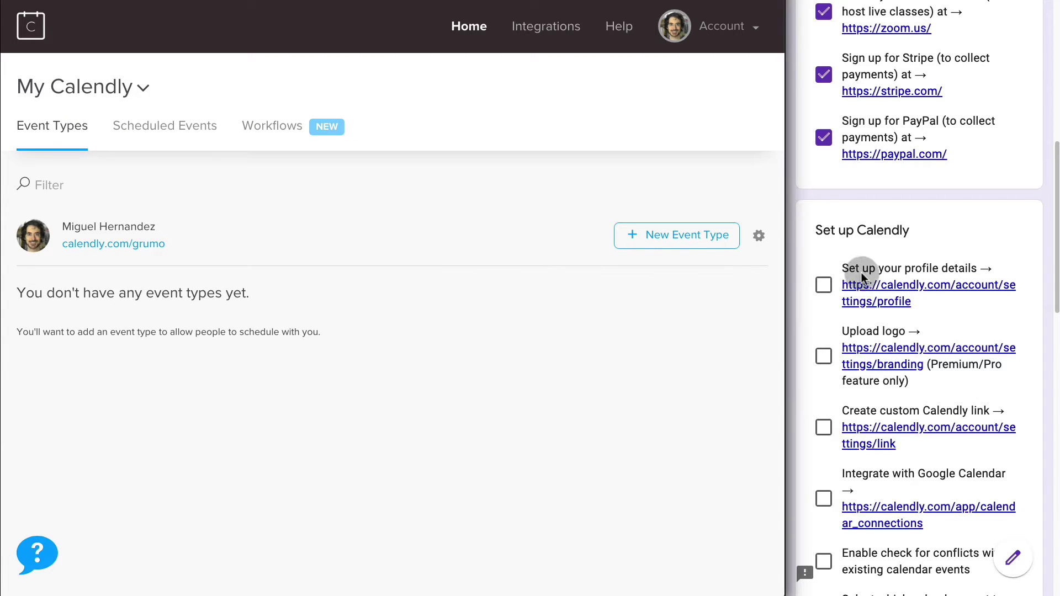
- Go to Account Settings and scroll through the Profile details fields
{"action": "left_click", "coordinate": [745, 30]}
{"action": "left_click", "coordinate": [616, 78]}
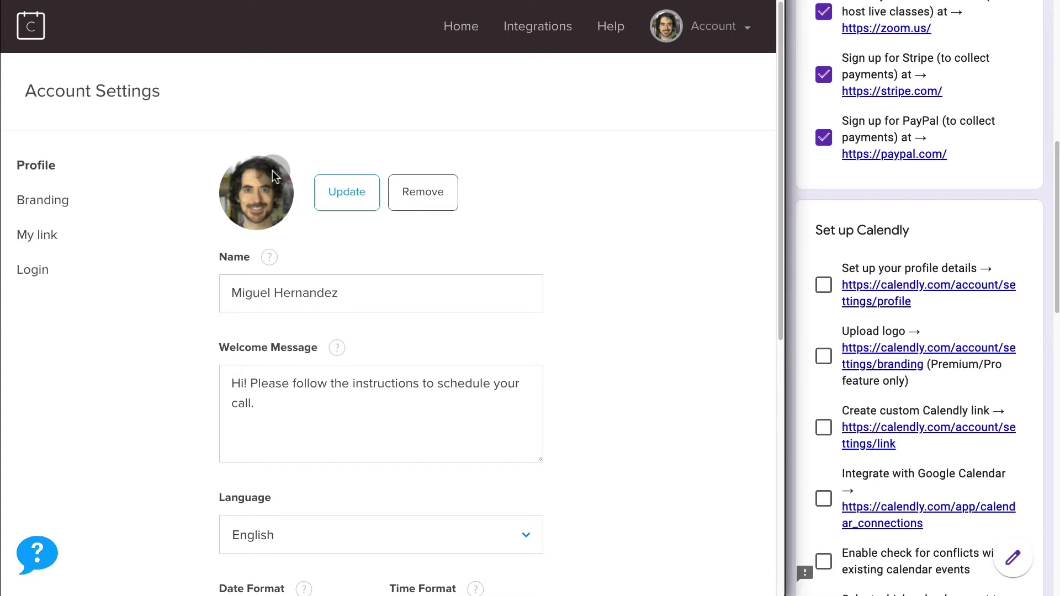
{"action": "scroll", "coordinate": [273, 170], "scroll_direction": "down", "scroll_amount": 2}
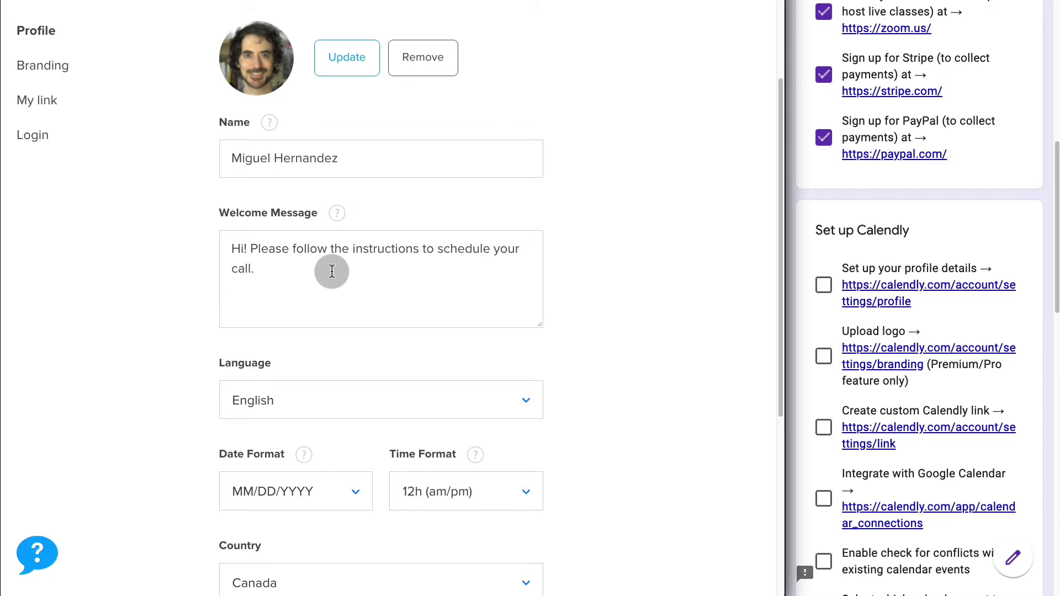
{"action": "scroll", "coordinate": [332, 271], "scroll_direction": "down", "scroll_amount": 2}
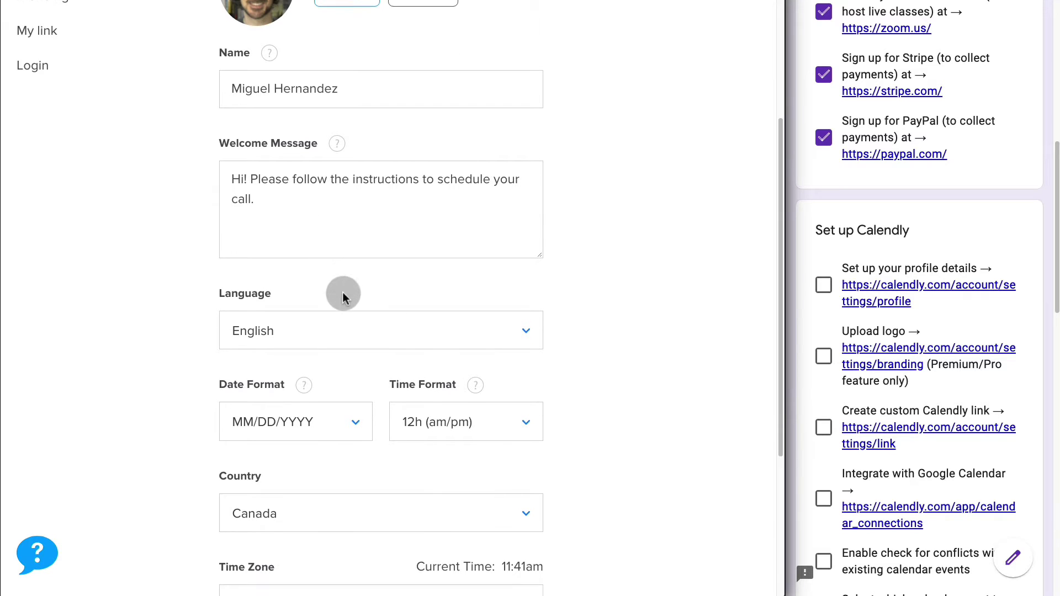
{"action": "scroll", "coordinate": [332, 387], "scroll_direction": "down", "scroll_amount": 2}
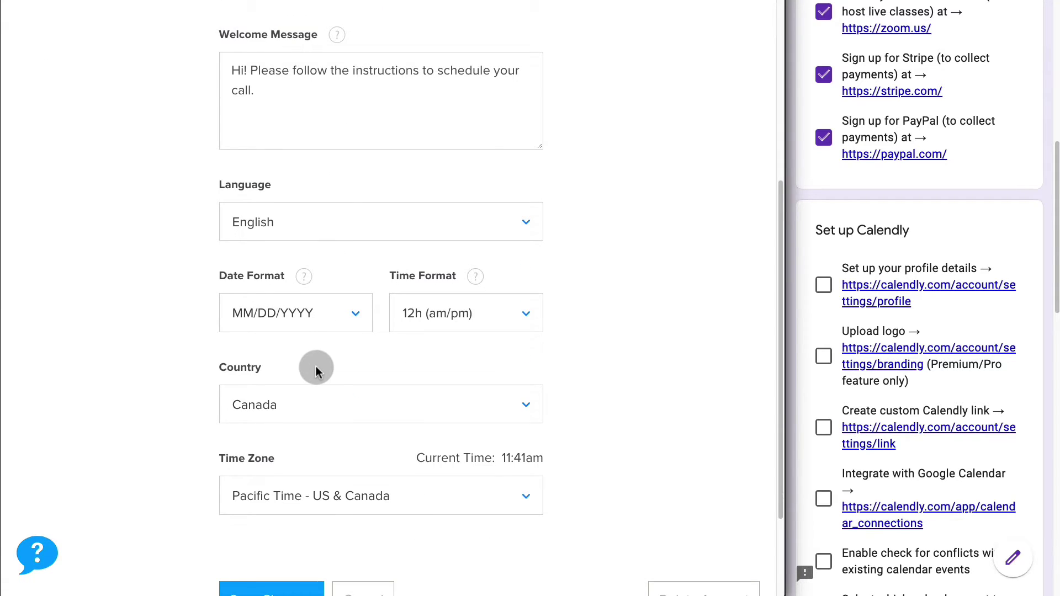
{"action": "scroll", "coordinate": [316, 369], "scroll_direction": "down", "scroll_amount": 1}
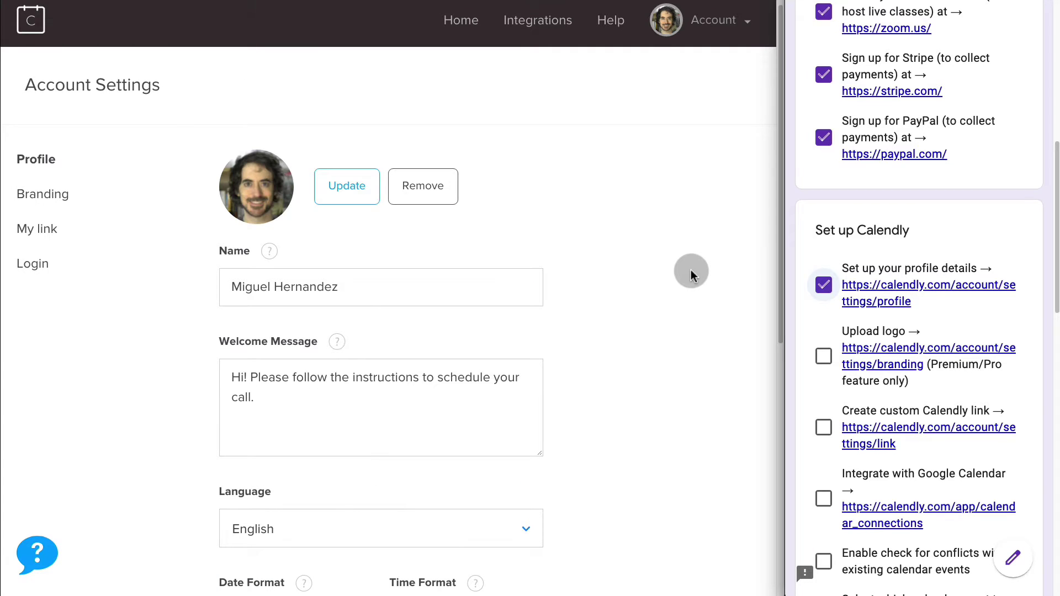
- Upload Grumo logo.png as the Branding logo with the crop applied, and tick 'Upload logo'
{"action": "left_click", "coordinate": [41, 194]}
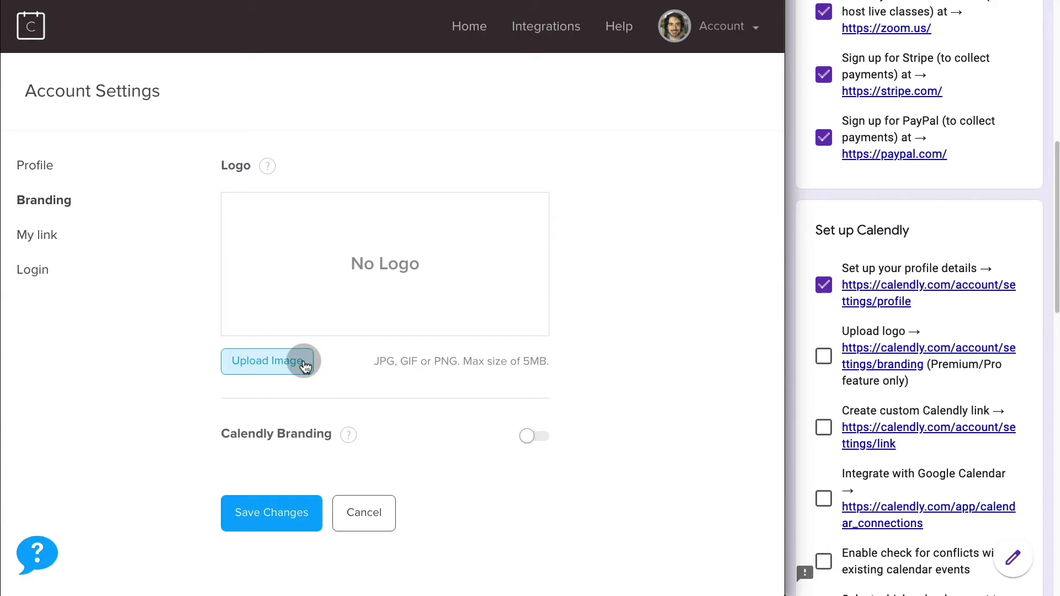
{"action": "left_click", "coordinate": [305, 366]}
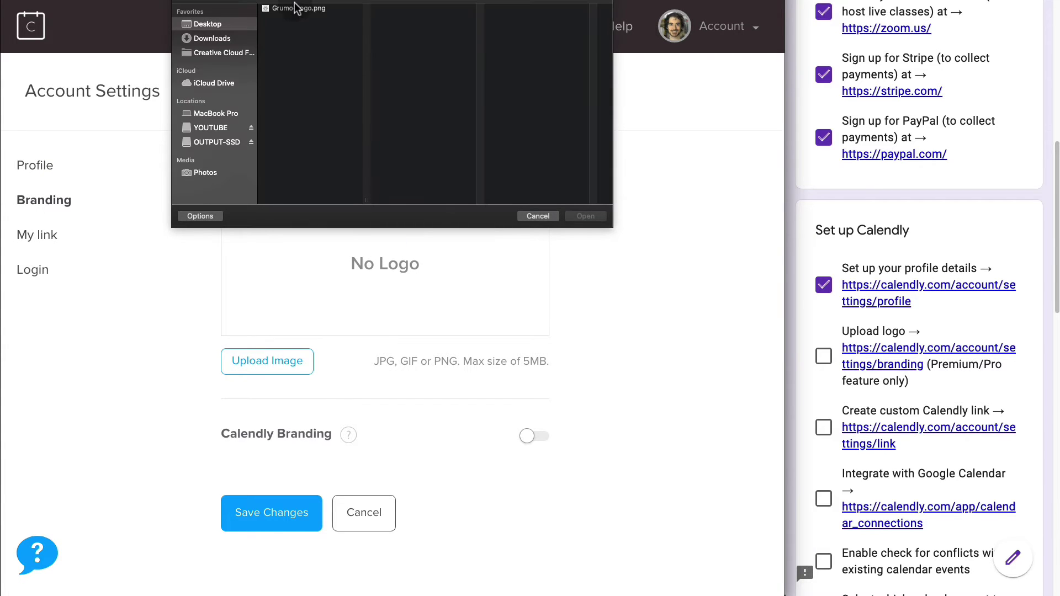
{"action": "left_click", "coordinate": [297, 9]}
{"action": "left_click", "coordinate": [586, 216]}
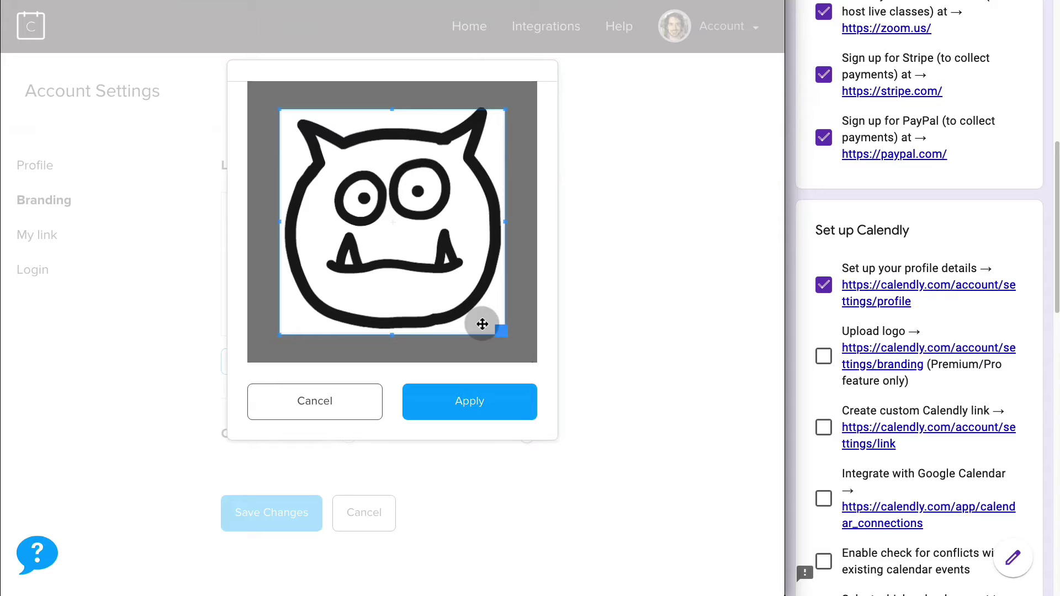
{"action": "left_click", "coordinate": [467, 405]}
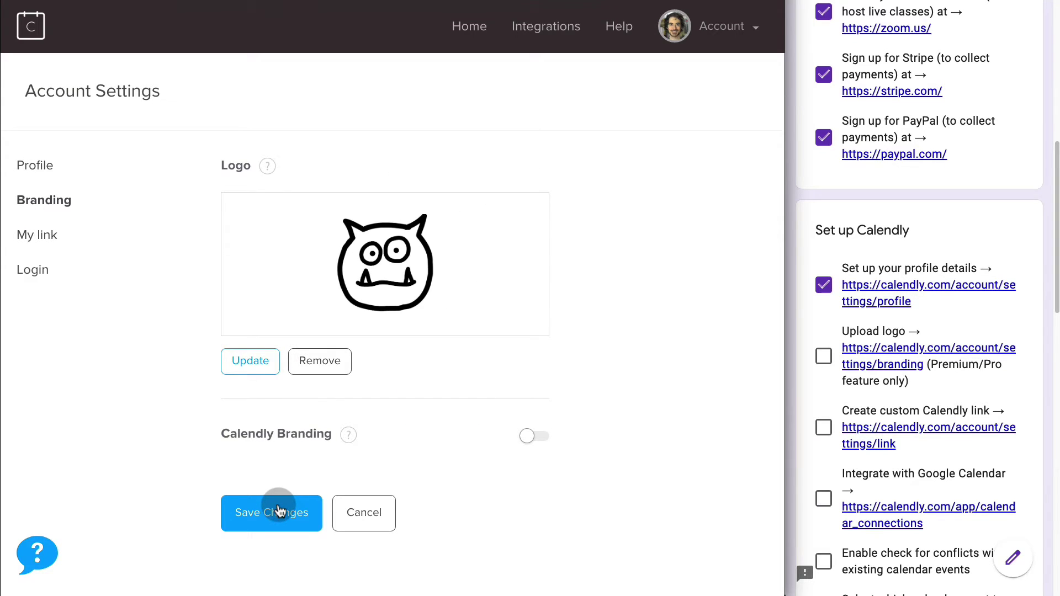
{"action": "left_click", "coordinate": [823, 356]}
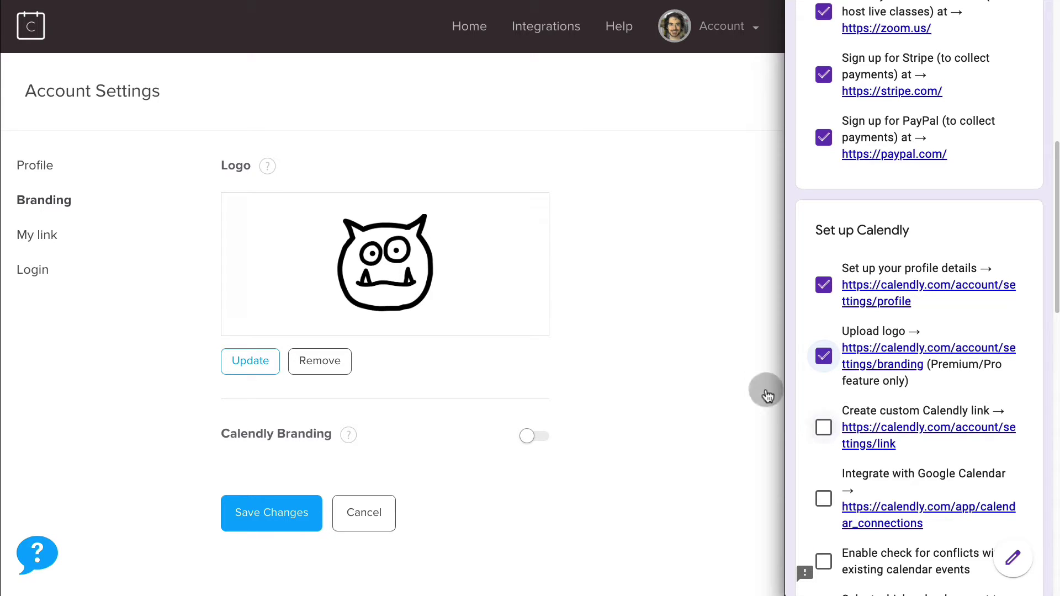
- Review the grumo URL name on My link and tick 'Create custom Calendly link'
{"action": "left_click", "coordinate": [45, 235]}
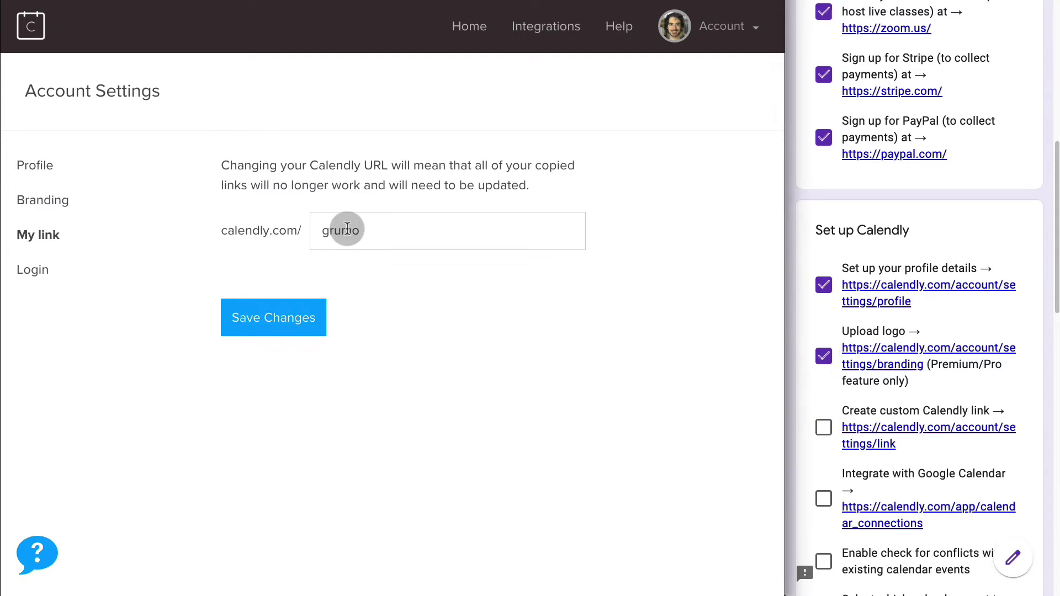
{"action": "double_click", "coordinate": [343, 230]}
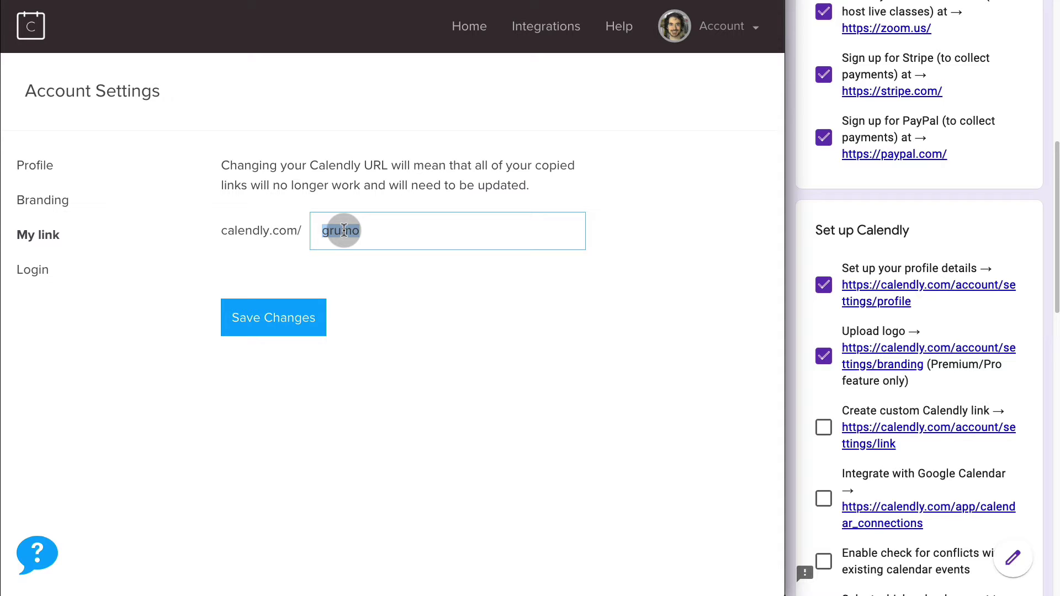
{"action": "scroll", "coordinate": [823, 359], "scroll_direction": "down", "scroll_amount": 3}
{"action": "left_click", "coordinate": [823, 298]}
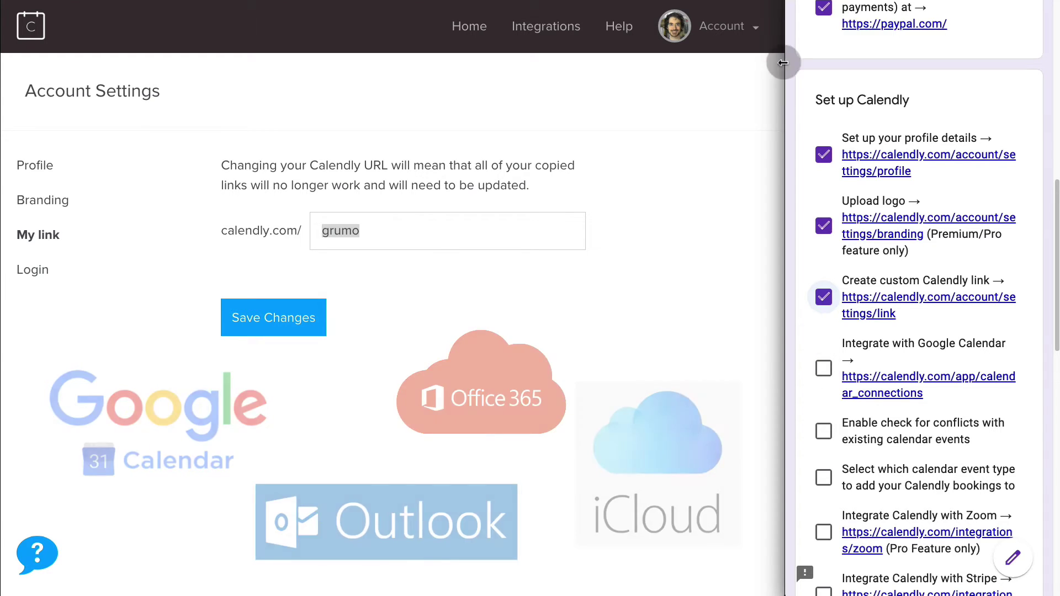
- Check the linked Google account under Account > Calendar Connections
{"action": "left_click", "coordinate": [752, 29]}
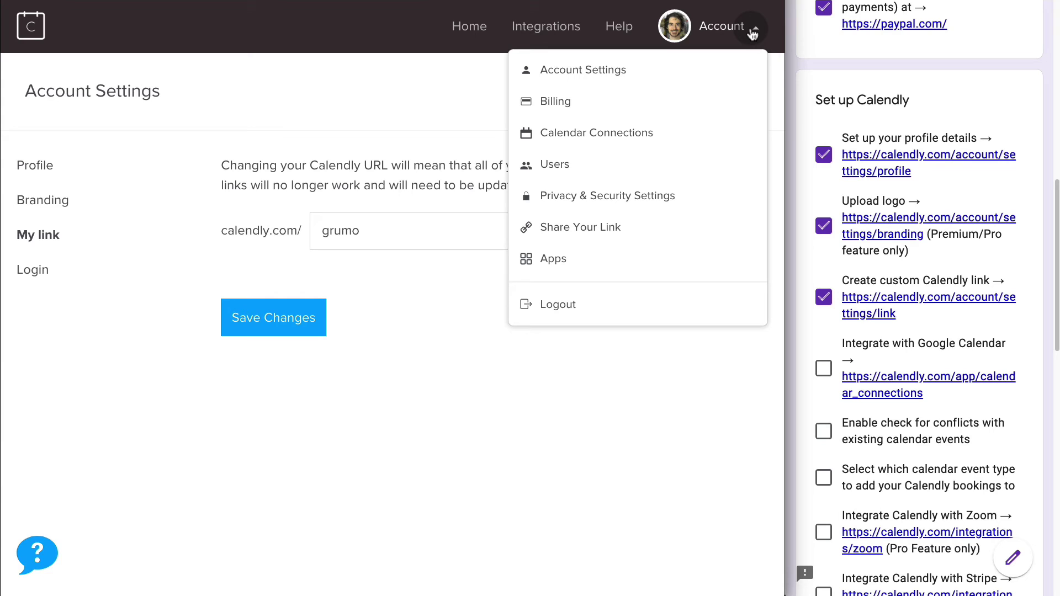
{"action": "left_click", "coordinate": [643, 132]}
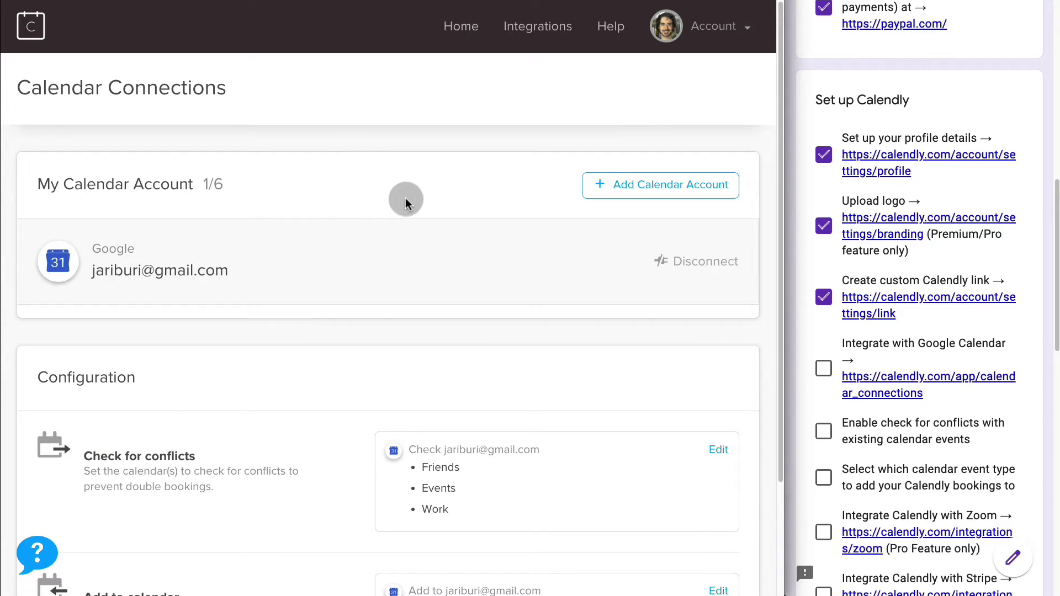
{"action": "scroll", "coordinate": [406, 197], "scroll_direction": "down", "scroll_amount": 1}
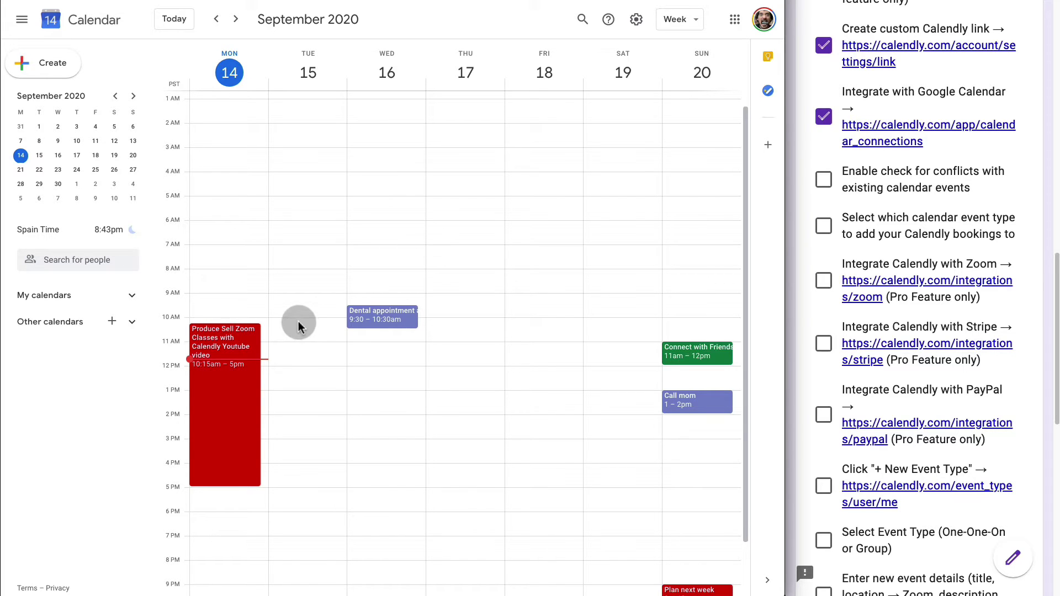
- Save a Tuesday 10:15am–4:45pm event titled 'fdsfdfsf', then tick Calendly's conflict-check item
{"action": "left_click_drag", "start_coordinate": [302, 330], "coordinate": [306, 479]}
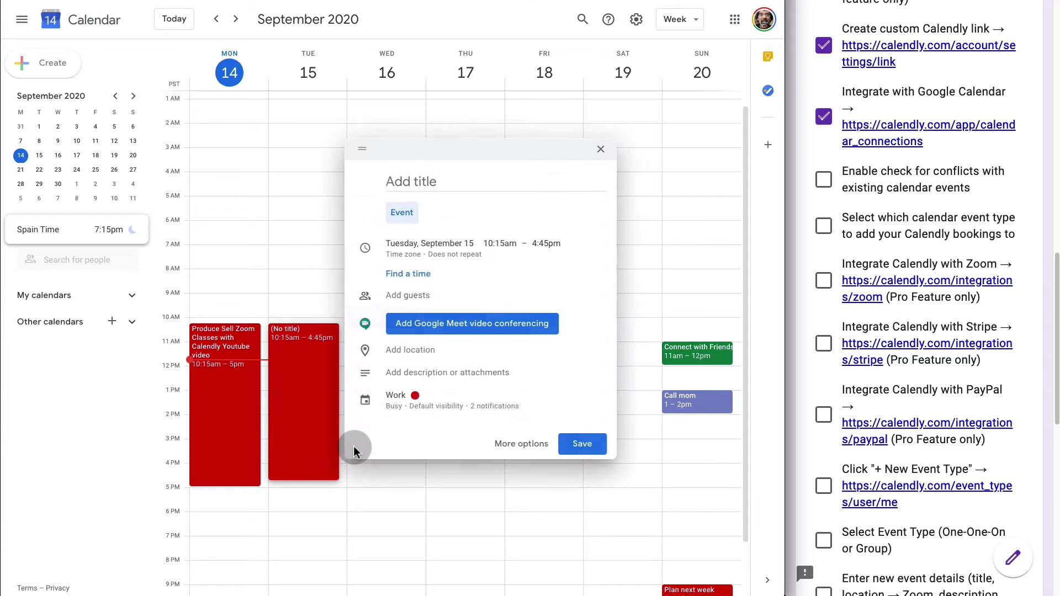
{"action": "left_click", "coordinate": [423, 185]}
{"action": "type", "text": "fdsfdfsf"}
{"action": "left_click", "coordinate": [583, 444]}
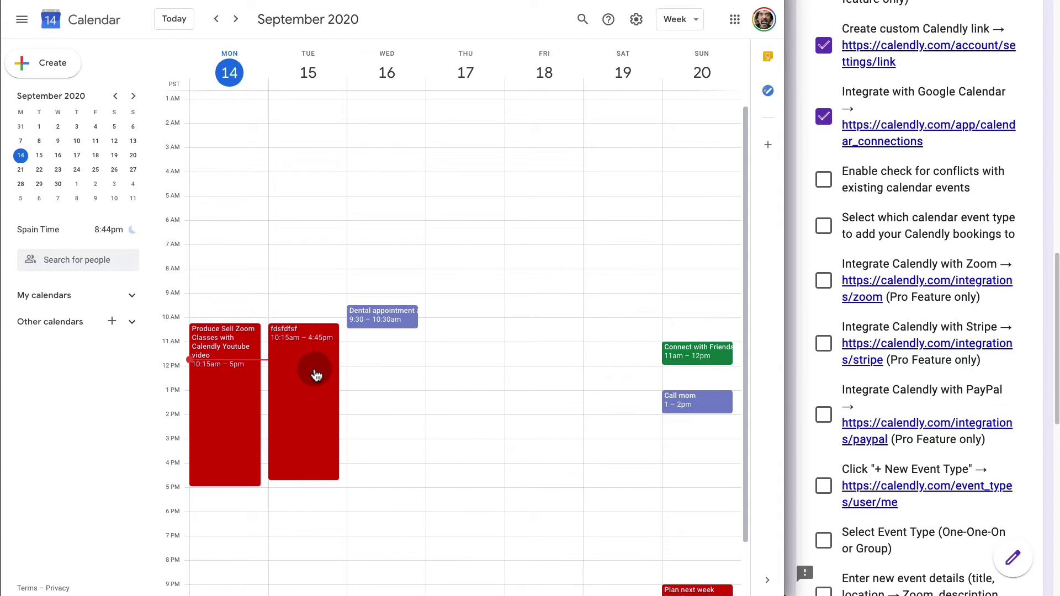
{"action": "left_click", "coordinate": [823, 180]}
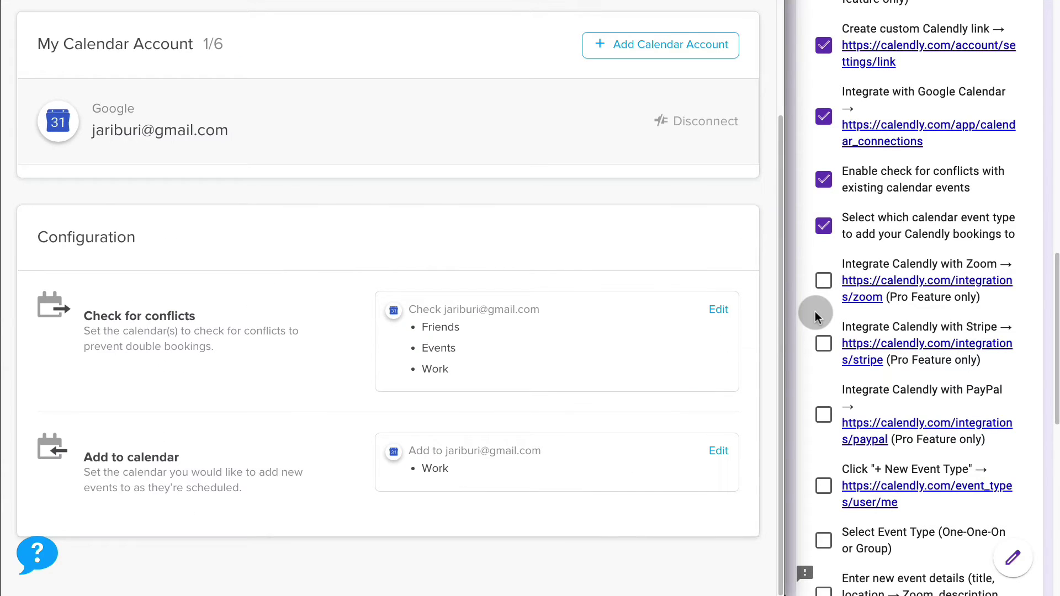
- Tick the Zoom, Stripe and PayPal integration items in the checklist
{"action": "left_click", "coordinate": [826, 281]}
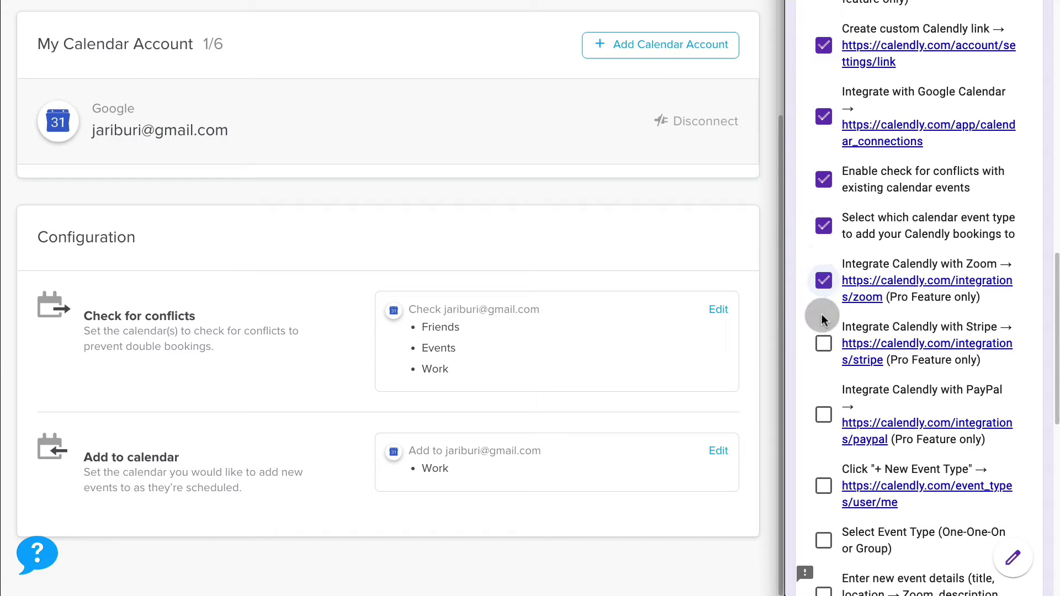
{"action": "left_click", "coordinate": [824, 345]}
{"action": "left_click", "coordinate": [824, 415]}
- Connect Zoom from Integrations: pass reCAPTCHA, sign in, pre-approve and authorise Calendly for Zoom
{"action": "scroll", "coordinate": [625, 228], "scroll_direction": "up", "scroll_amount": 1}
{"action": "scroll", "coordinate": [625, 227], "scroll_direction": "up", "scroll_amount": 2}
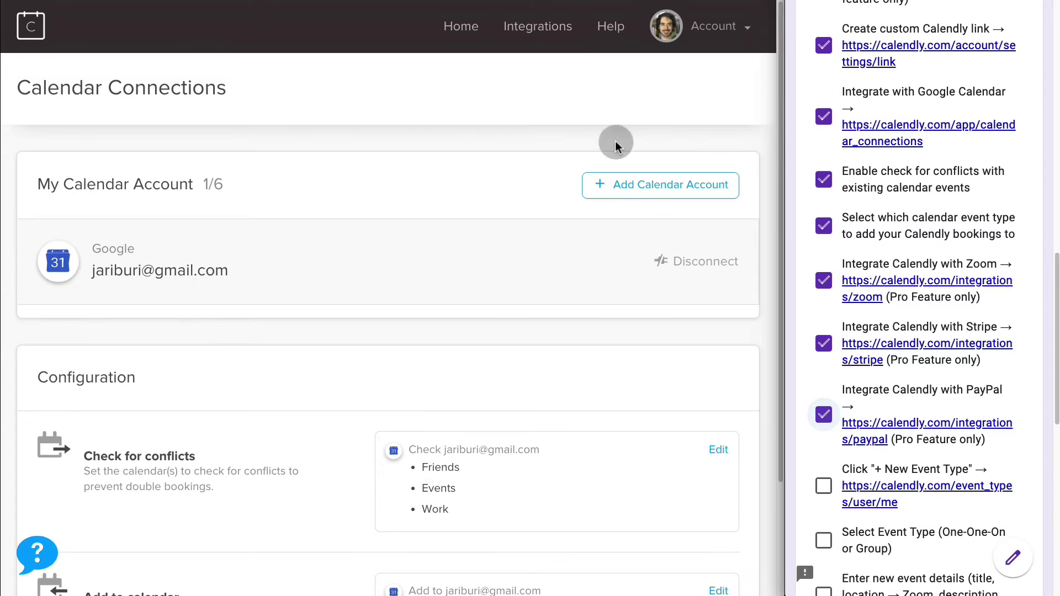
{"action": "left_click", "coordinate": [551, 40]}
{"action": "left_click", "coordinate": [409, 331]}
{"action": "left_click", "coordinate": [123, 511]}
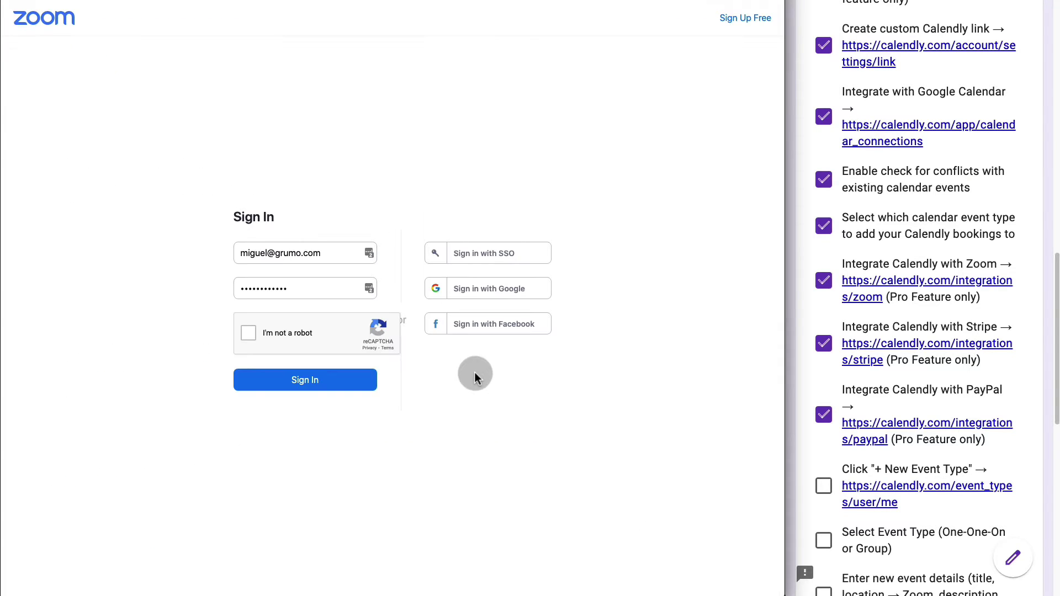
{"action": "left_click", "coordinate": [265, 335]}
{"action": "left_click", "coordinate": [356, 386]}
{"action": "left_click", "coordinate": [531, 178]}
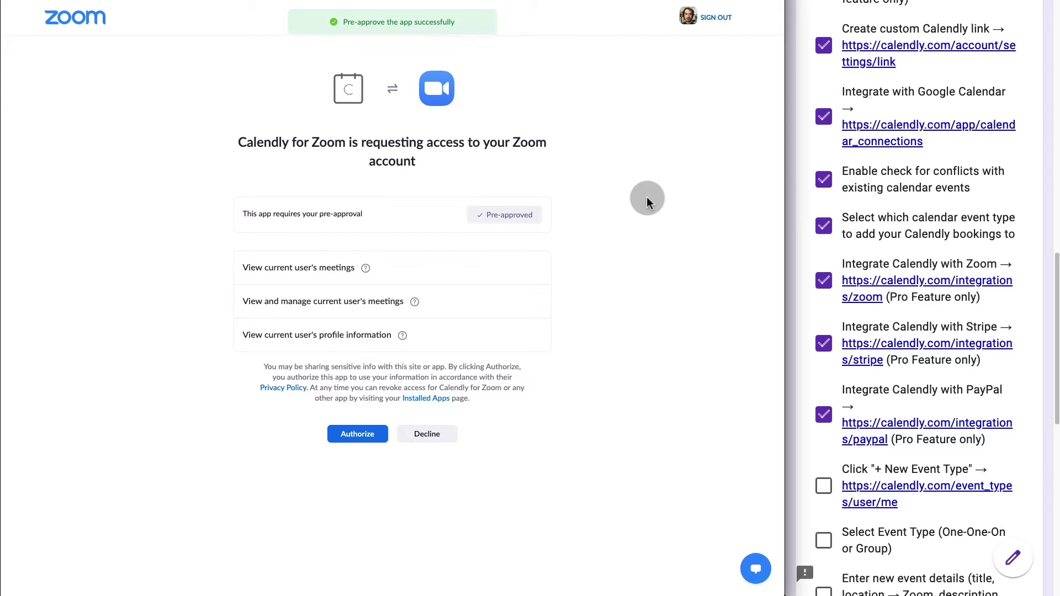
{"action": "left_click", "coordinate": [360, 435]}
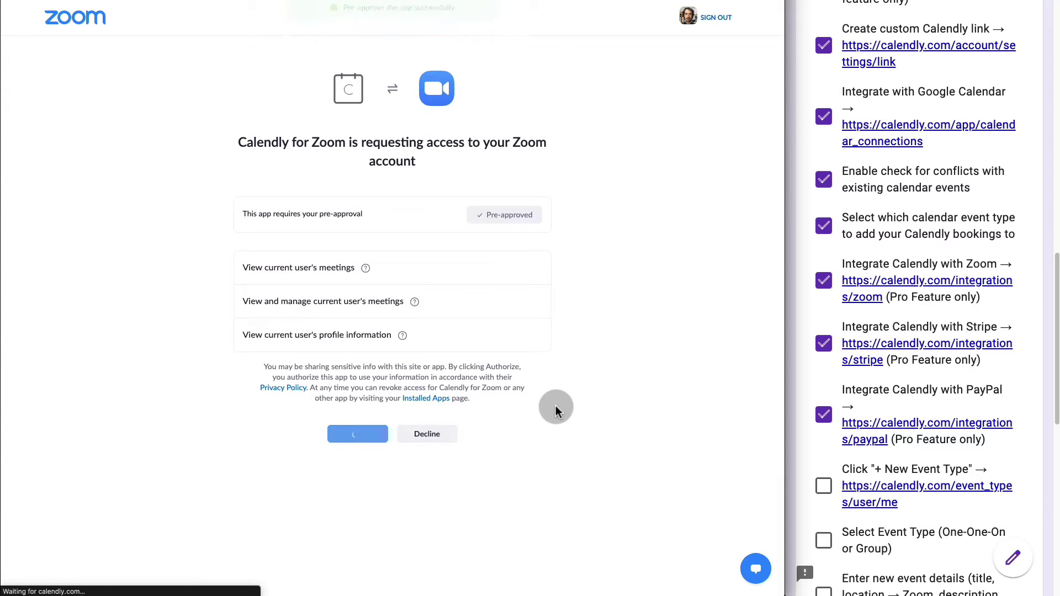
{"action": "scroll", "coordinate": [606, 389], "scroll_direction": "down", "scroll_amount": 3}
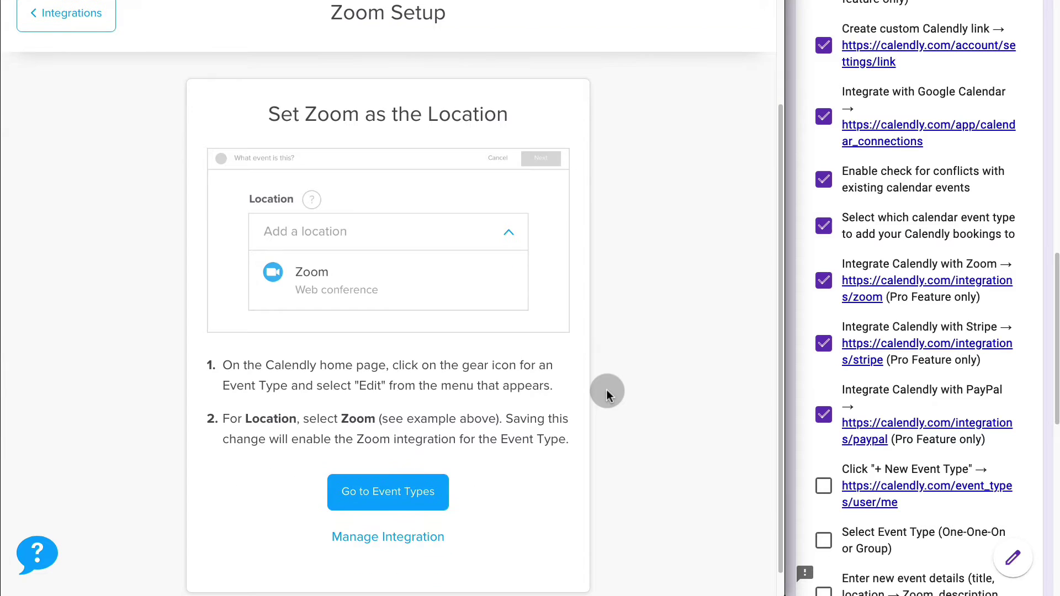
{"action": "scroll", "coordinate": [607, 390], "scroll_direction": "up", "scroll_amount": 3}
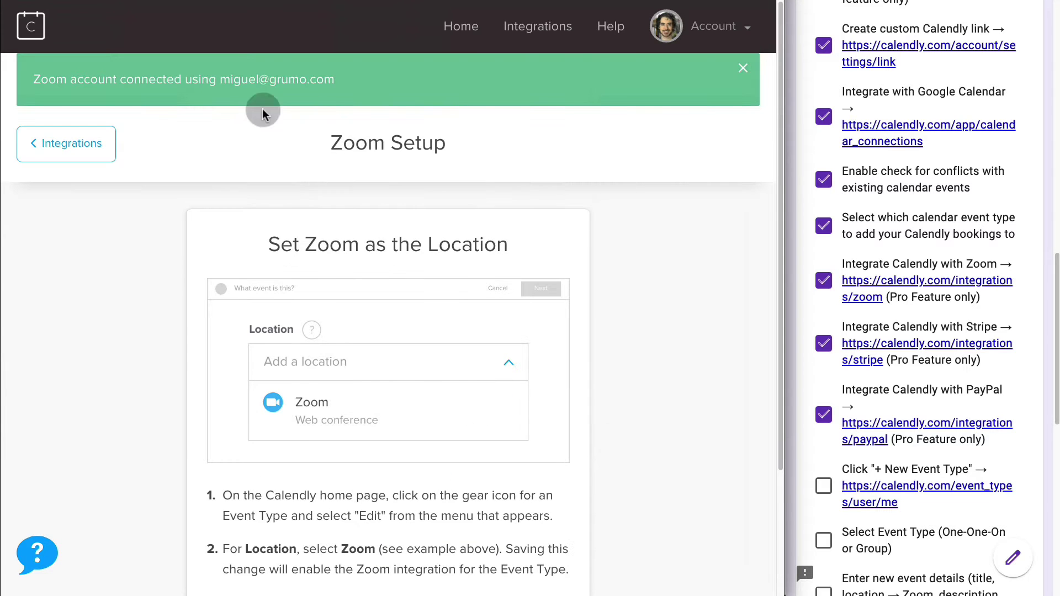
{"action": "left_click", "coordinate": [82, 143]}
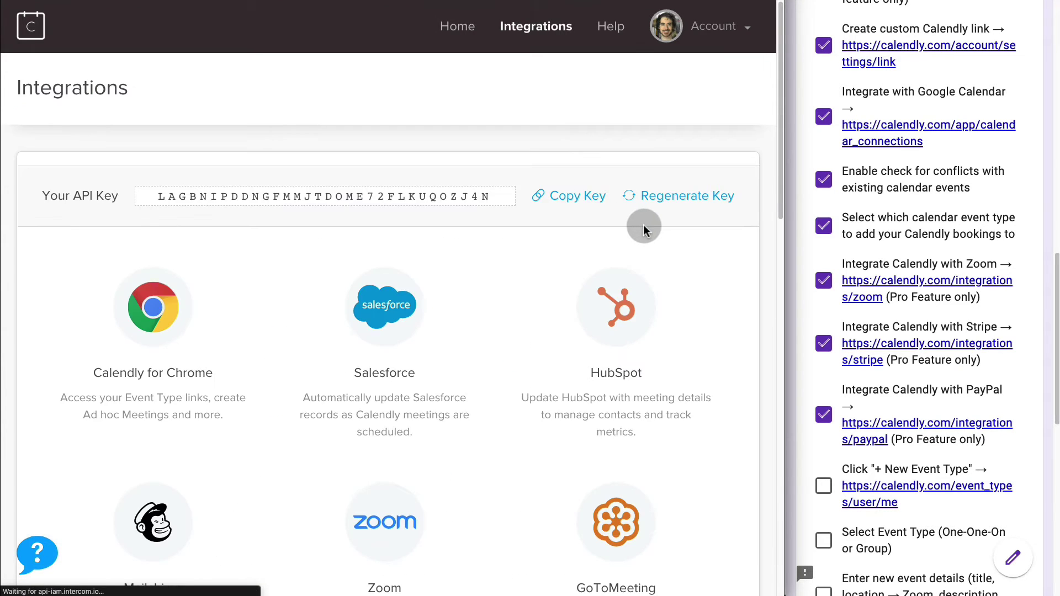
- Connect the Stripe account to Calendly by signing in to Stripe
{"action": "scroll", "coordinate": [640, 221], "scroll_direction": "down", "scroll_amount": 6}
{"action": "left_click", "coordinate": [159, 363]}
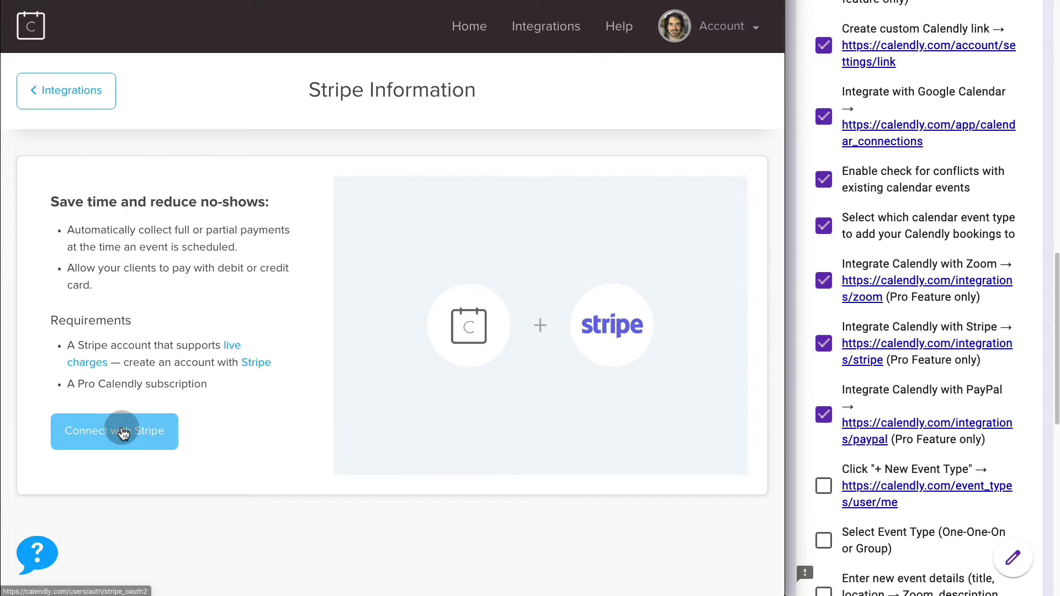
{"action": "left_click", "coordinate": [124, 428]}
{"action": "left_click", "coordinate": [497, 220]}
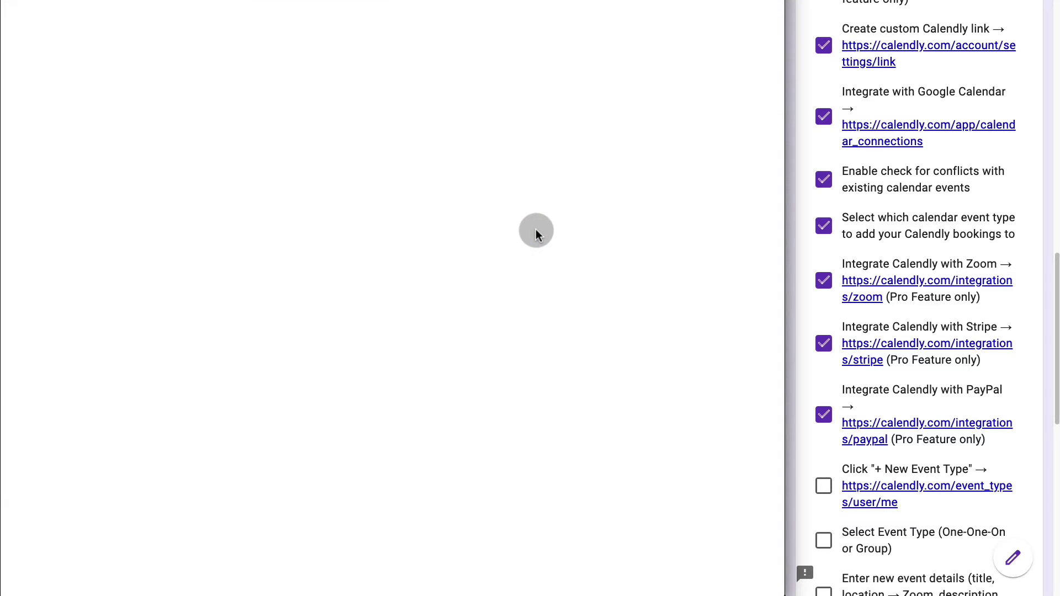
{"action": "left_click", "coordinate": [402, 301]}
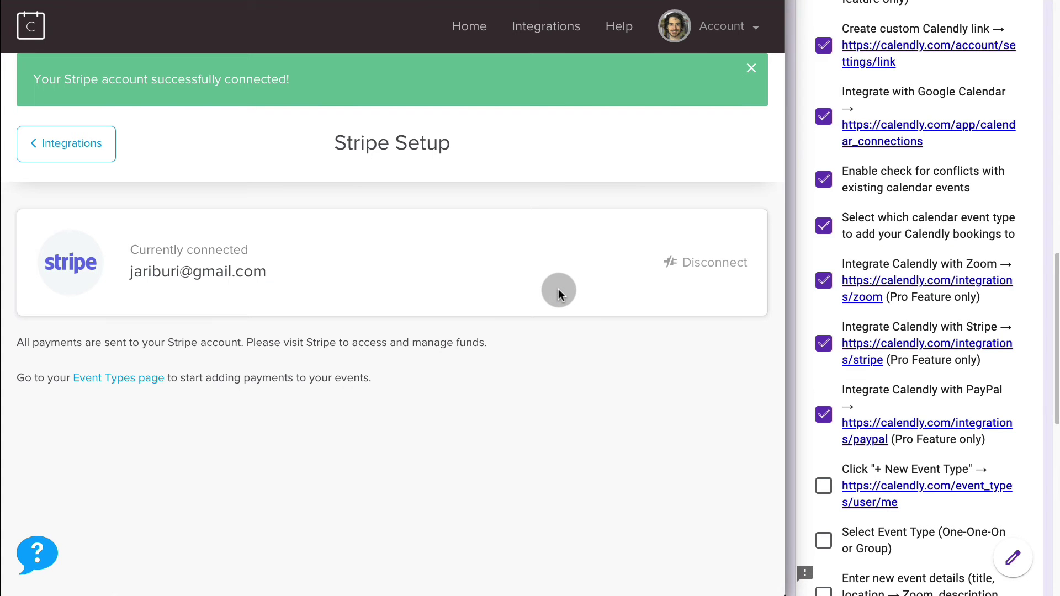
{"action": "left_click", "coordinate": [76, 142]}
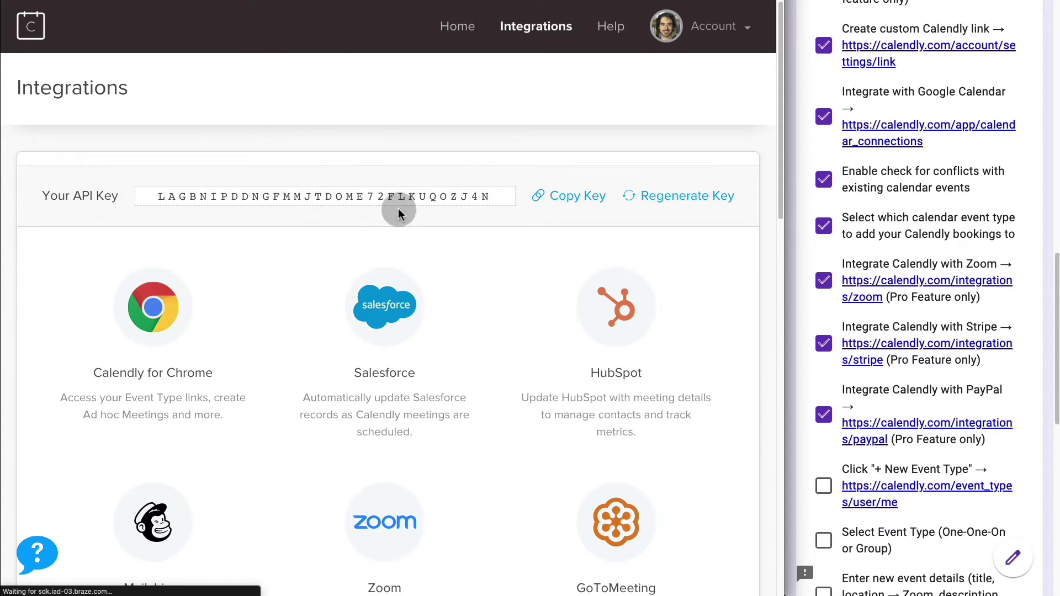
- Agree to connect PayPal with Calendly and return to Calendly
{"action": "scroll", "coordinate": [412, 236], "scroll_direction": "down", "scroll_amount": 5}
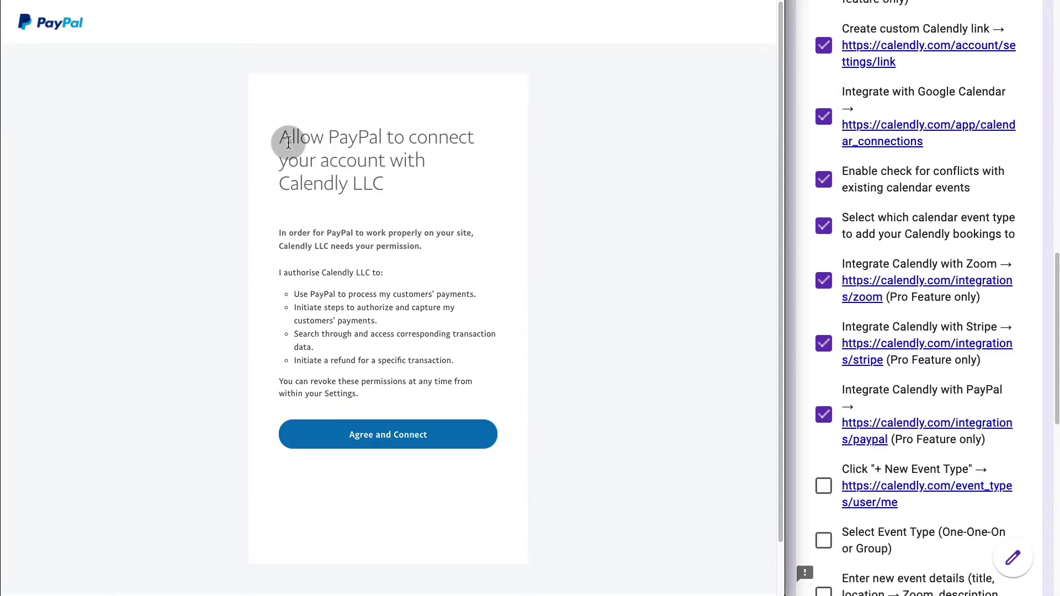
{"action": "left_click_drag", "start_coordinate": [287, 142], "coordinate": [408, 182]}
{"action": "left_click", "coordinate": [415, 442]}
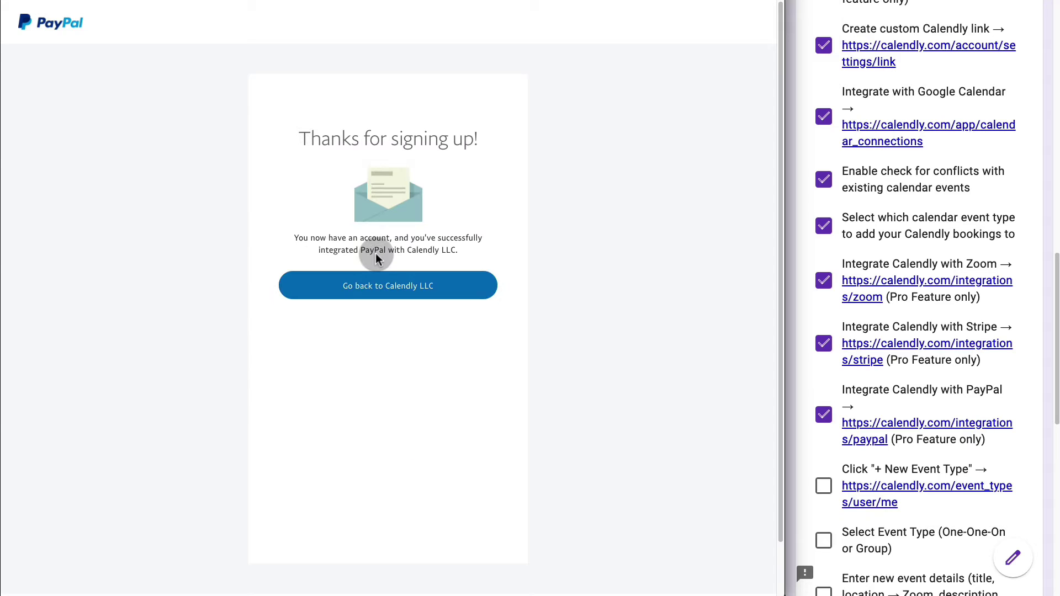
{"action": "left_click", "coordinate": [390, 291]}
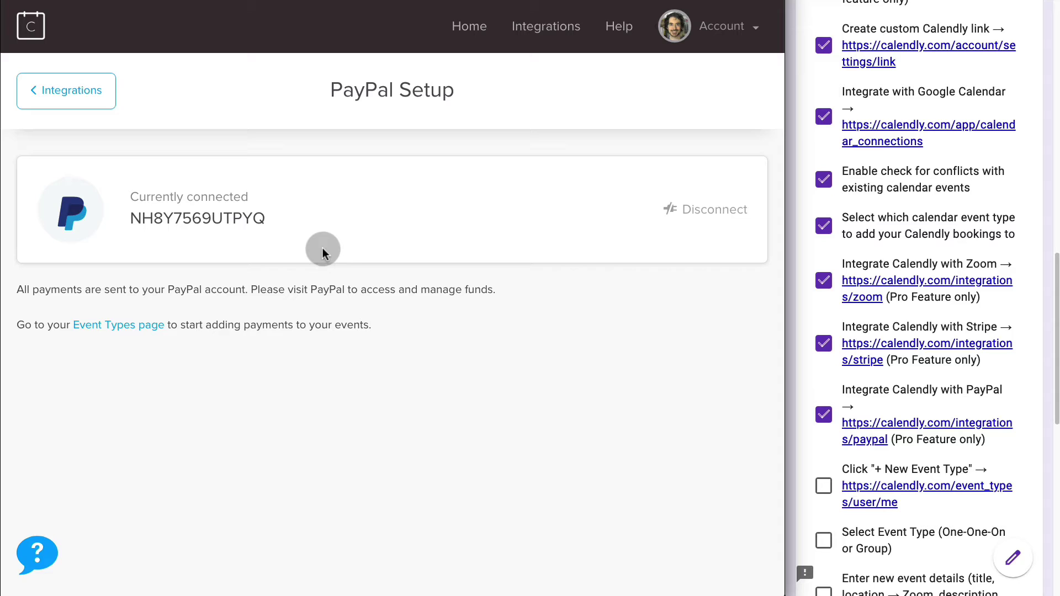
- Create a new One-on-One event type named 'One-On-One Class with Grumo'
{"action": "left_click", "coordinate": [565, 159]}
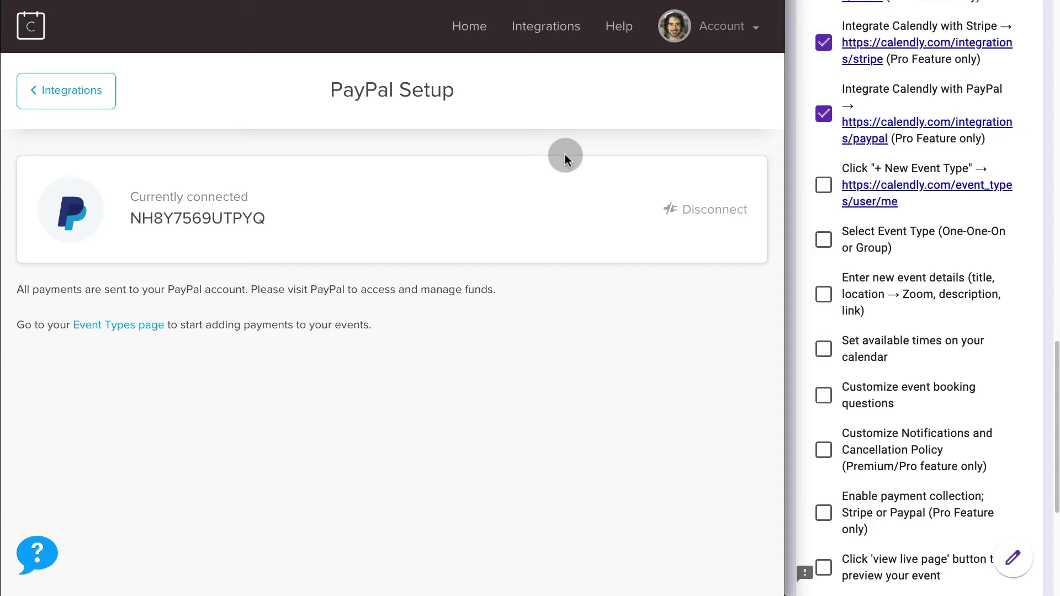
{"action": "left_click", "coordinate": [469, 26]}
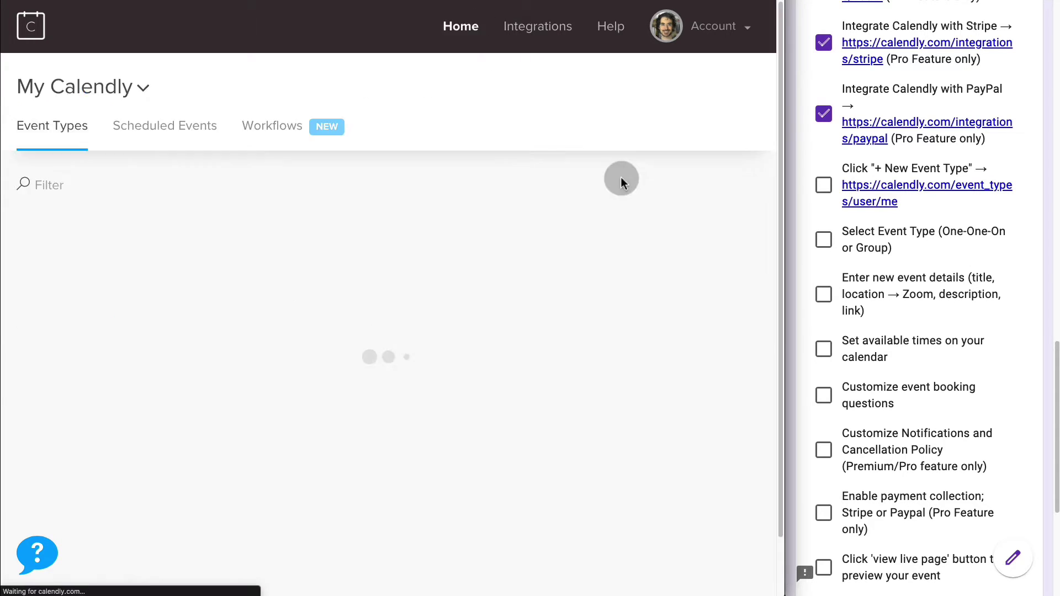
{"action": "left_click", "coordinate": [689, 234]}
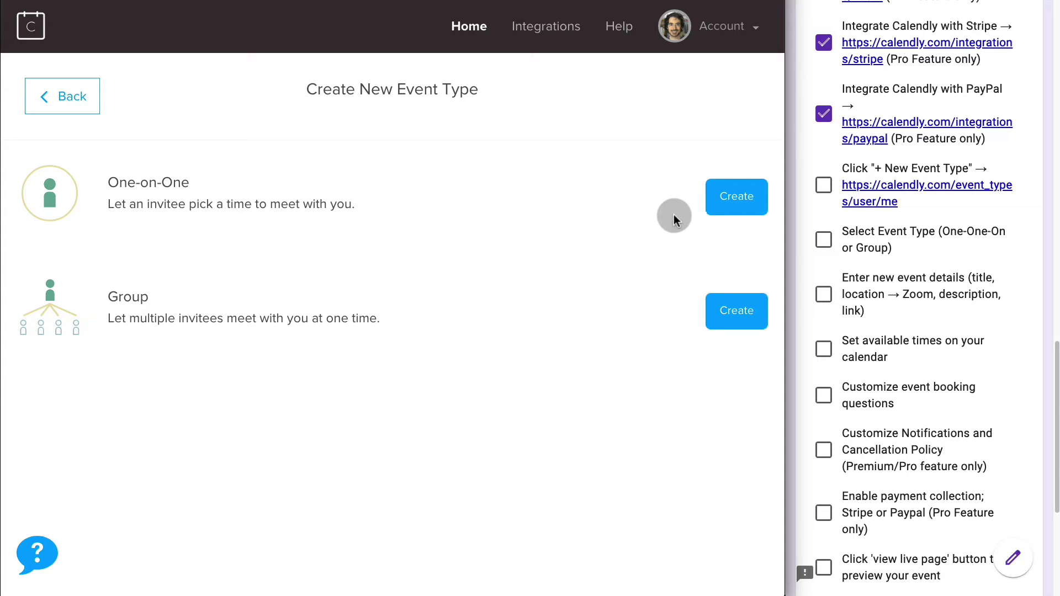
{"action": "left_click", "coordinate": [740, 197]}
{"action": "left_click", "coordinate": [251, 175]}
{"action": "type", "text": "One-On-One Class with Grumo"}
- Set the event location to Zoom and the description to 'Looking forward to meeting you!'
{"action": "left_click", "coordinate": [370, 261]}
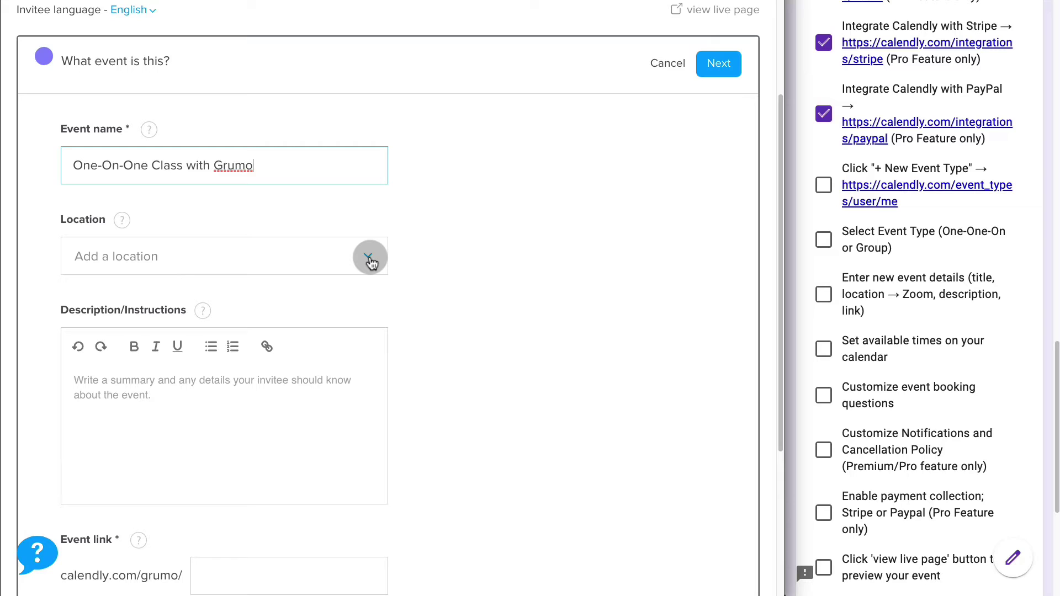
{"action": "left_click", "coordinate": [370, 260]}
{"action": "left_click", "coordinate": [165, 450]}
{"action": "type", "text": "Looking"}
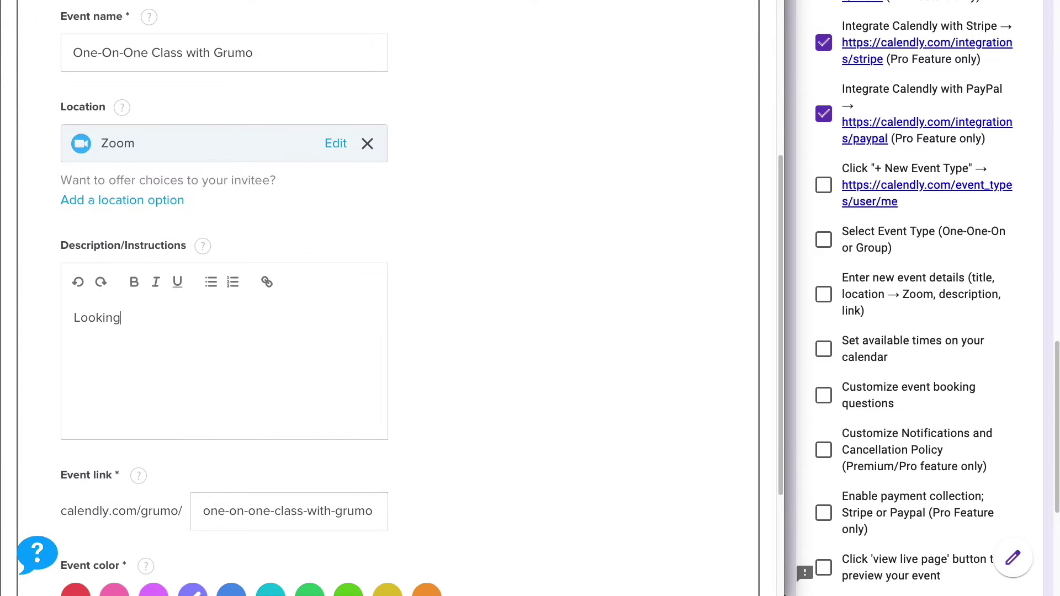
{"action": "type", "text": " forward to meeting you!"}
{"action": "scroll", "coordinate": [220, 381], "scroll_direction": "down", "scroll_amount": 2}
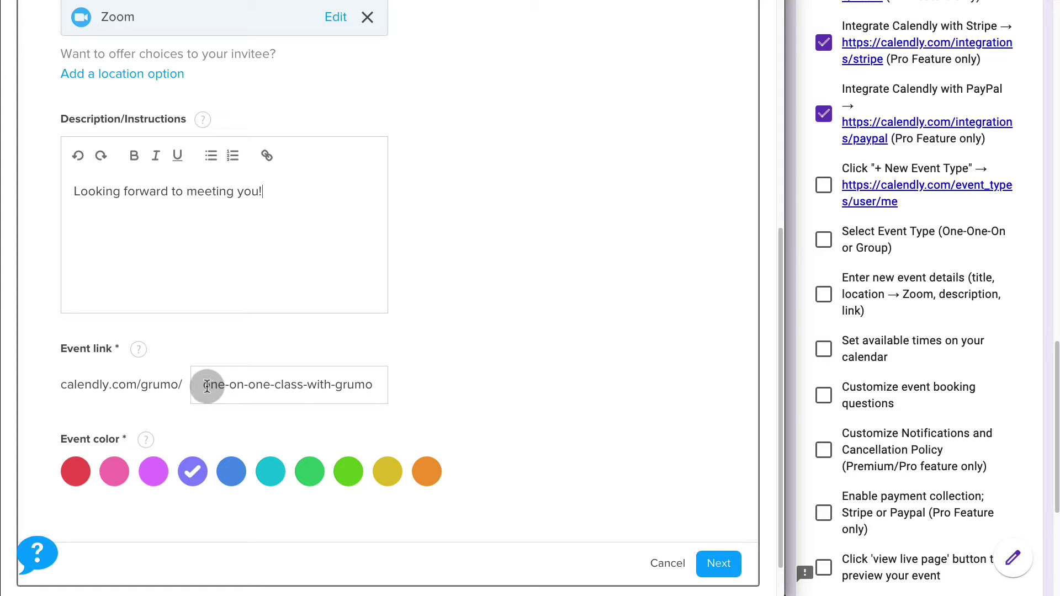
{"action": "scroll", "coordinate": [273, 224], "scroll_direction": "up", "scroll_amount": 2}
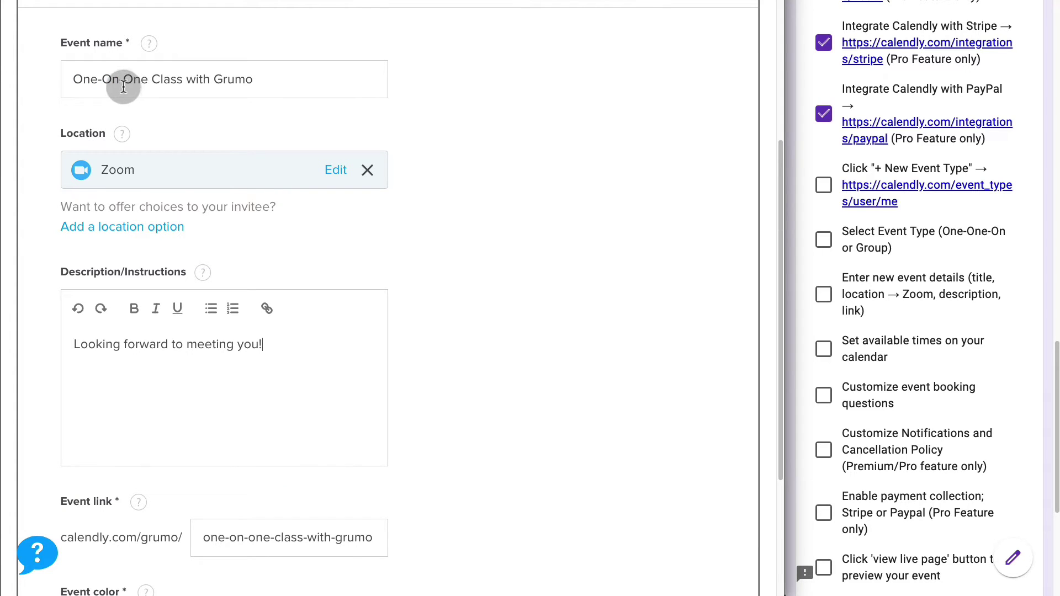
{"action": "scroll", "coordinate": [362, 189], "scroll_direction": "down", "scroll_amount": 3}
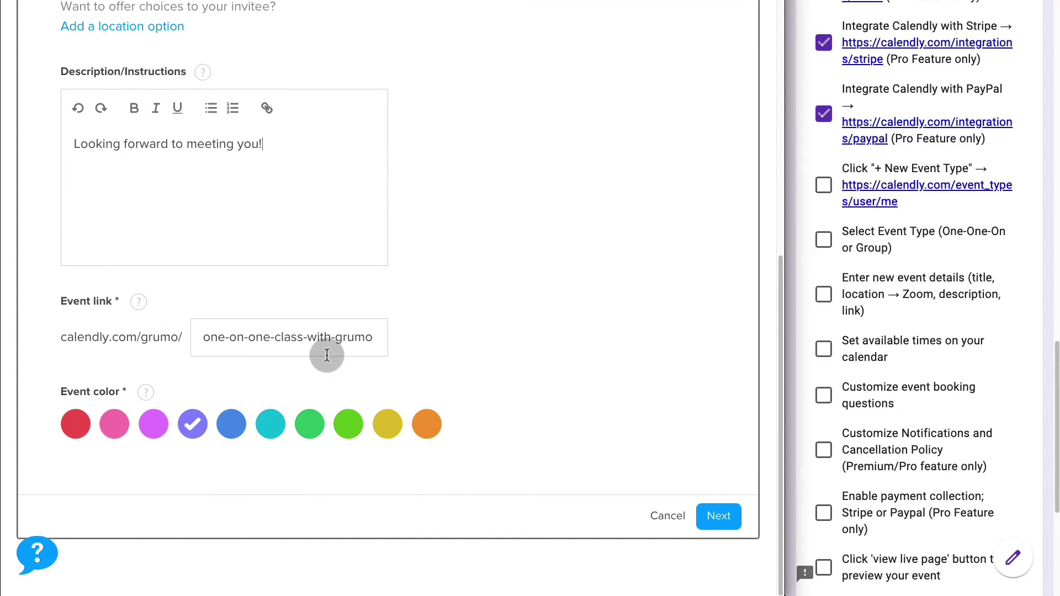
- Shorten the event link to one-on-one-class, choose the pink colour, and continue
{"action": "left_click_drag", "start_coordinate": [372, 337], "coordinate": [308, 335]}
{"action": "key", "text": "BackSpace"}
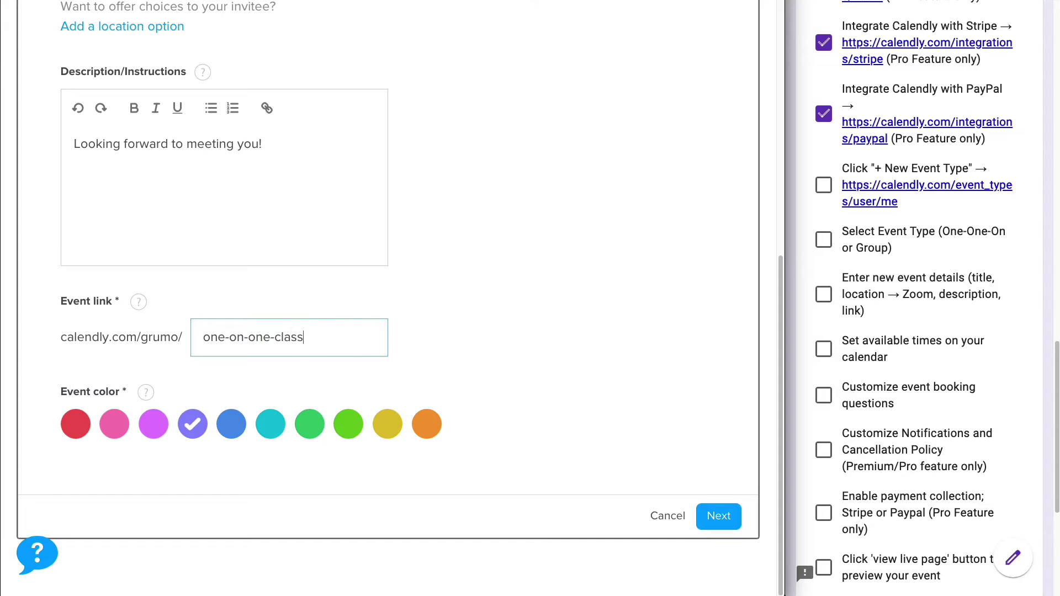
{"action": "left_click", "coordinate": [117, 423]}
{"action": "left_click", "coordinate": [719, 514]}
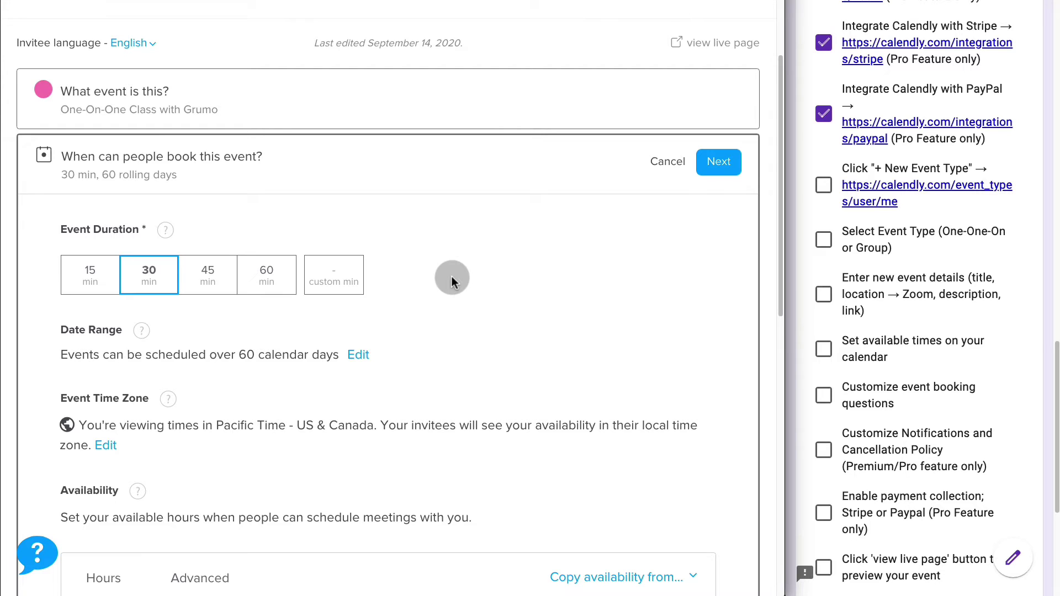
- Choose the 45 min event duration and scroll down to the availability calendar
{"action": "scroll", "coordinate": [452, 281], "scroll_direction": "down", "scroll_amount": 1}
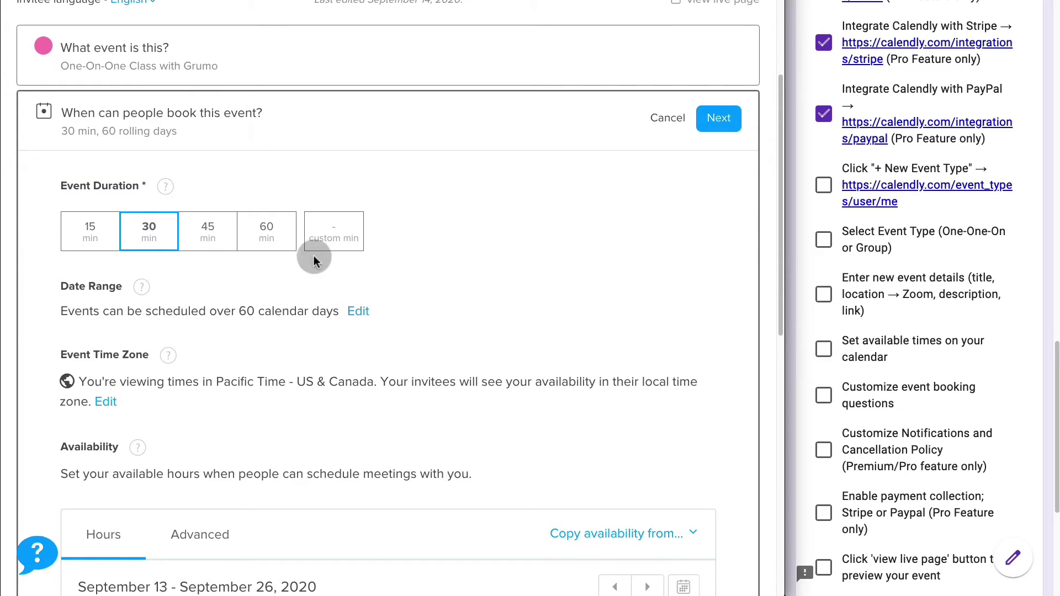
{"action": "left_click", "coordinate": [209, 237]}
{"action": "scroll", "coordinate": [485, 265], "scroll_direction": "down", "scroll_amount": 3}
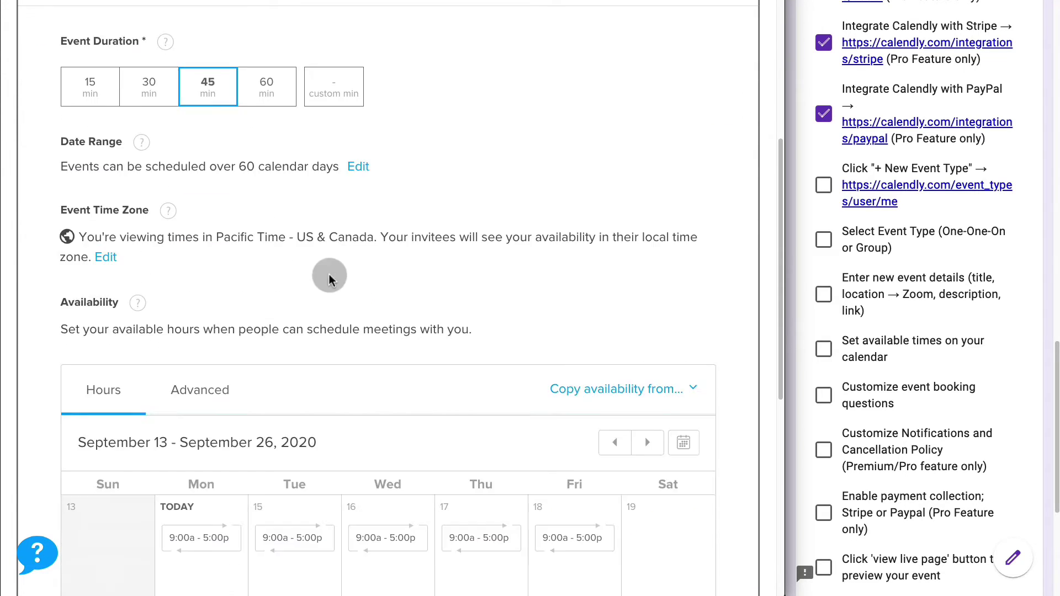
{"action": "scroll", "coordinate": [469, 254], "scroll_direction": "down", "scroll_amount": 4}
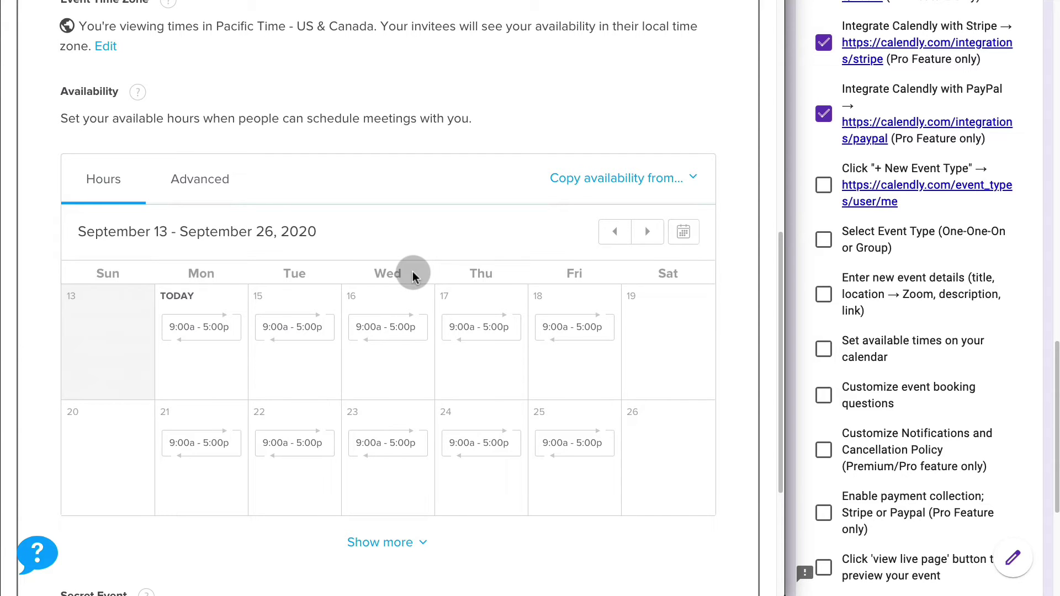
{"action": "scroll", "coordinate": [415, 276], "scroll_direction": "down", "scroll_amount": 1}
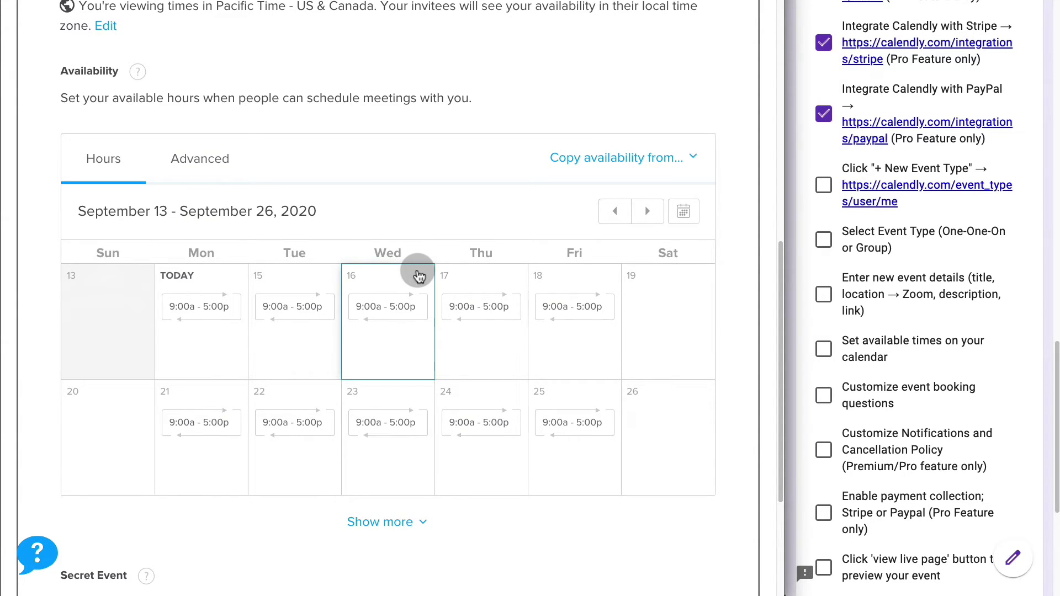
{"action": "scroll", "coordinate": [418, 276], "scroll_direction": "down", "scroll_amount": 1}
- Set Monday's hours to 01:00 pm–05:00 pm and apply them to Mondays, Wednesdays and Fridays
{"action": "left_click", "coordinate": [213, 294]}
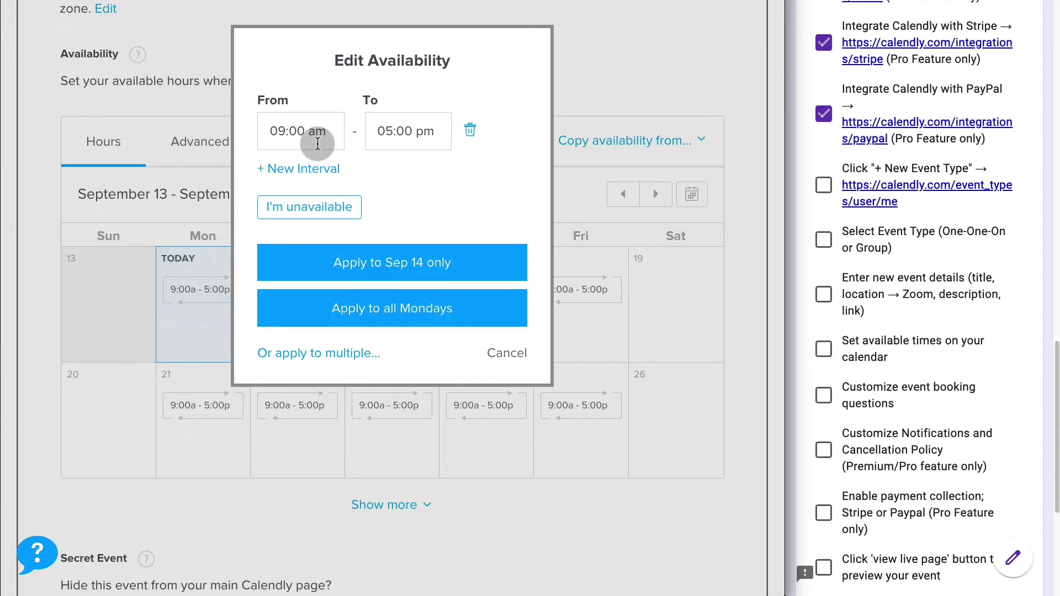
{"action": "left_click_drag", "start_coordinate": [317, 144], "coordinate": [289, 131]}
{"action": "type", "text": "01:00"}
{"action": "left_click", "coordinate": [332, 131]}
{"action": "key", "text": "BackSpace"}
{"action": "key", "text": "BackSpace"}
{"action": "type", "text": "pm"}
{"action": "left_click", "coordinate": [389, 130]}
{"action": "left_click", "coordinate": [443, 261]}
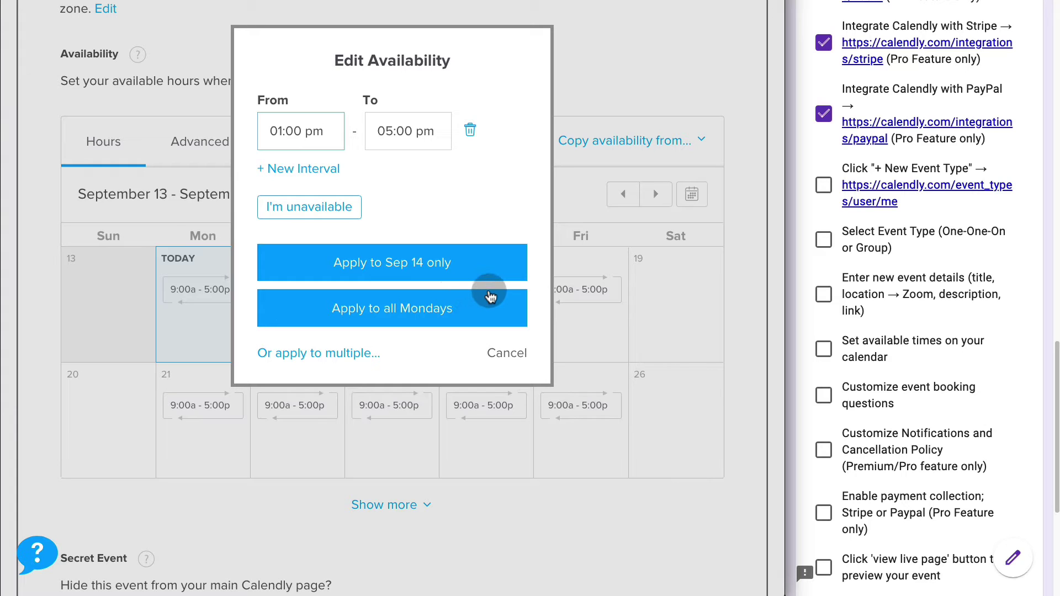
{"action": "left_click", "coordinate": [350, 353]}
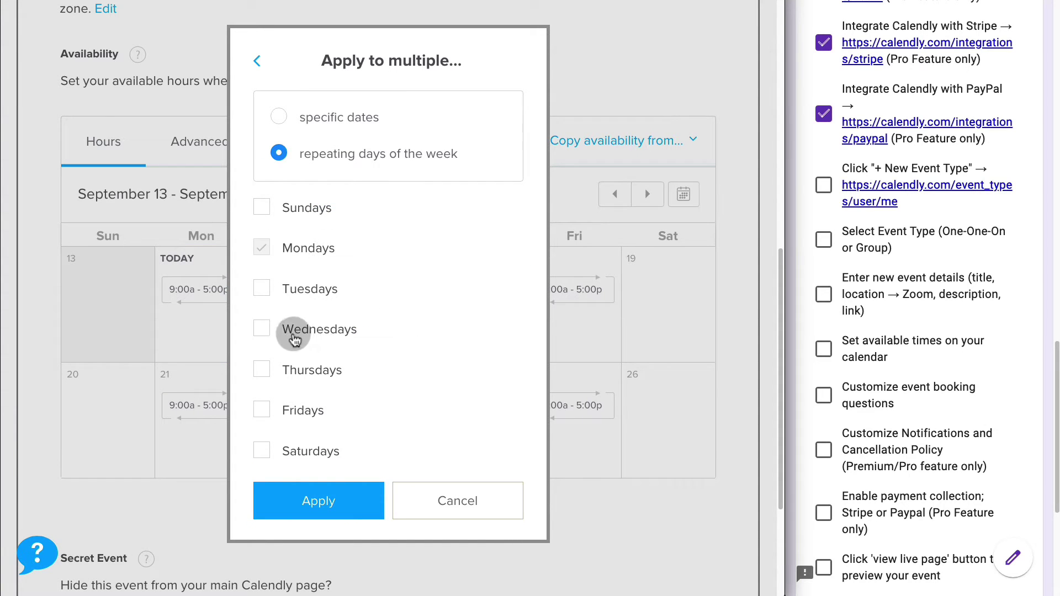
{"action": "left_click", "coordinate": [262, 330]}
{"action": "left_click", "coordinate": [265, 412]}
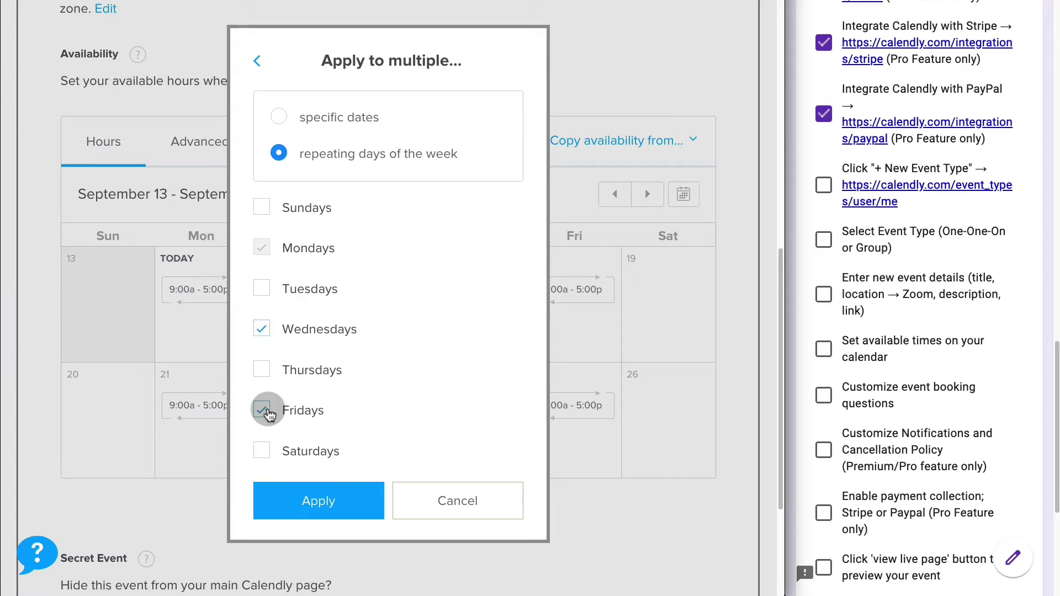
{"action": "left_click", "coordinate": [367, 497]}
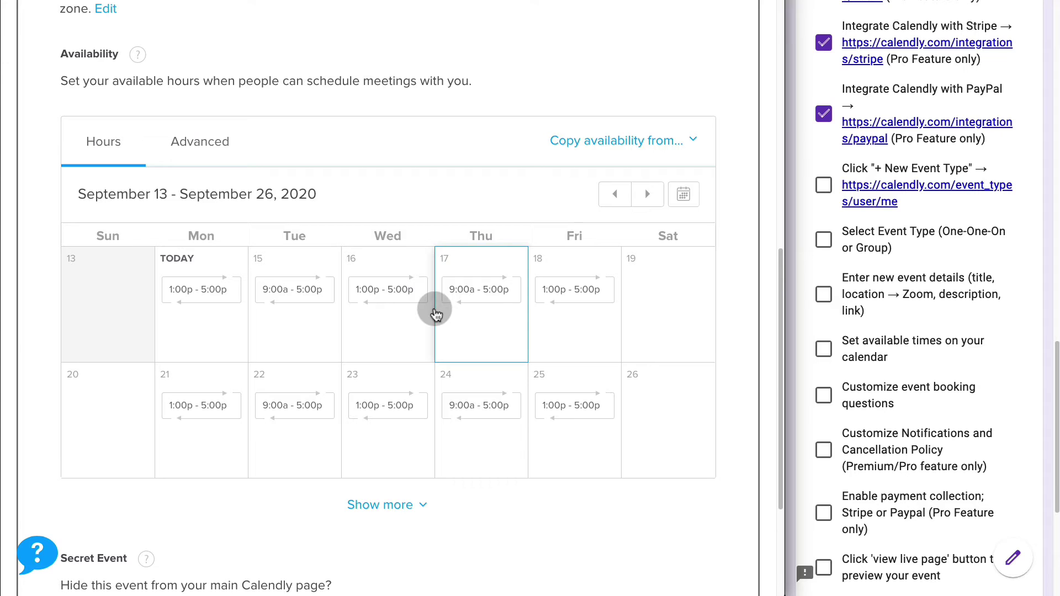
- Remove Tuesday's time interval and apply the unavailability to Tuesdays and Thursdays
{"action": "left_click", "coordinate": [283, 291]}
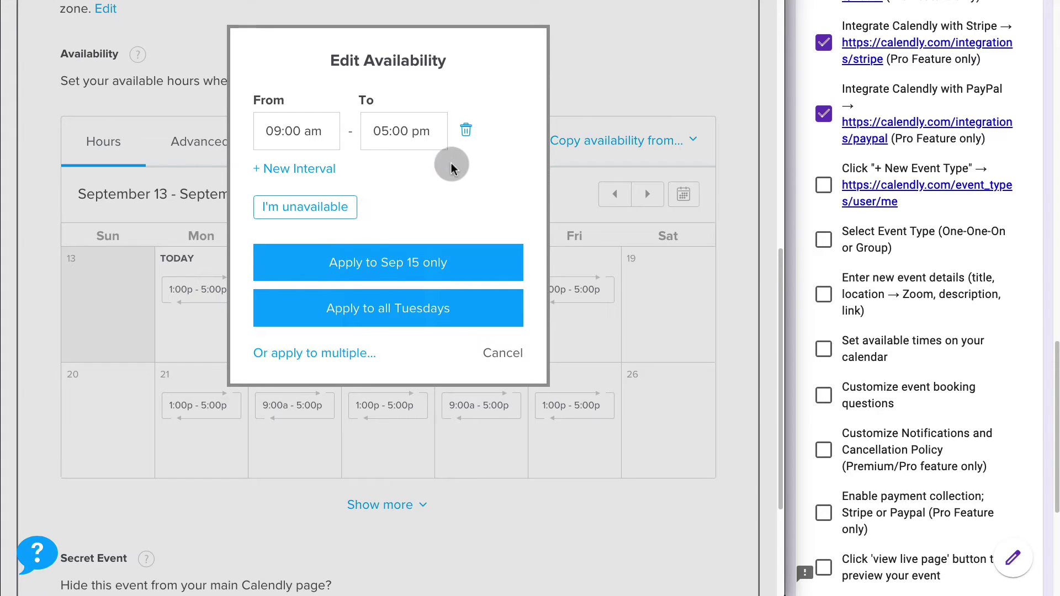
{"action": "left_click", "coordinate": [466, 131]}
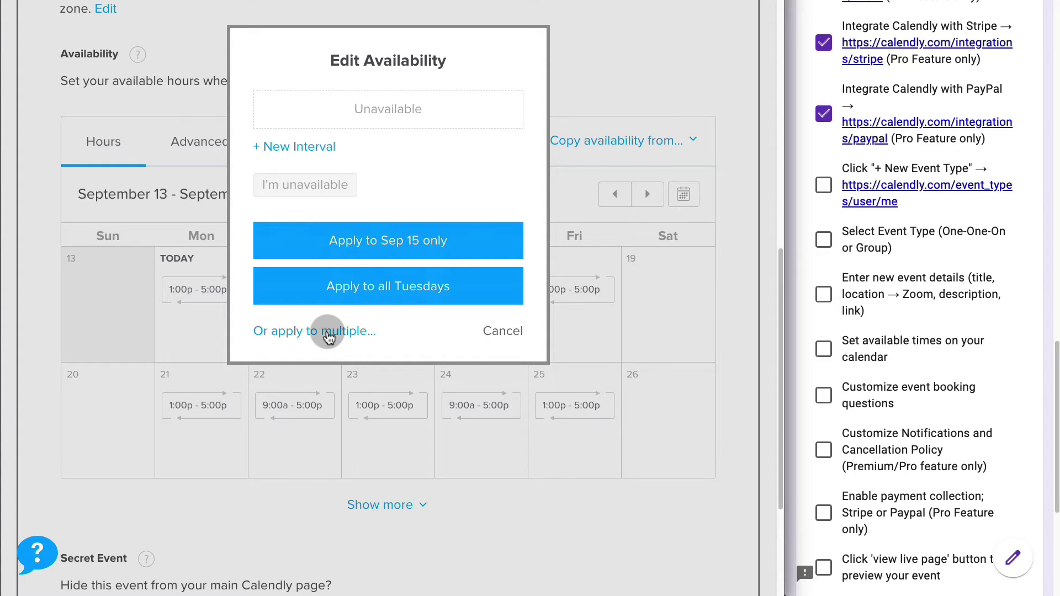
{"action": "left_click", "coordinate": [328, 336]}
{"action": "left_click", "coordinate": [269, 290]}
{"action": "left_click", "coordinate": [261, 369]}
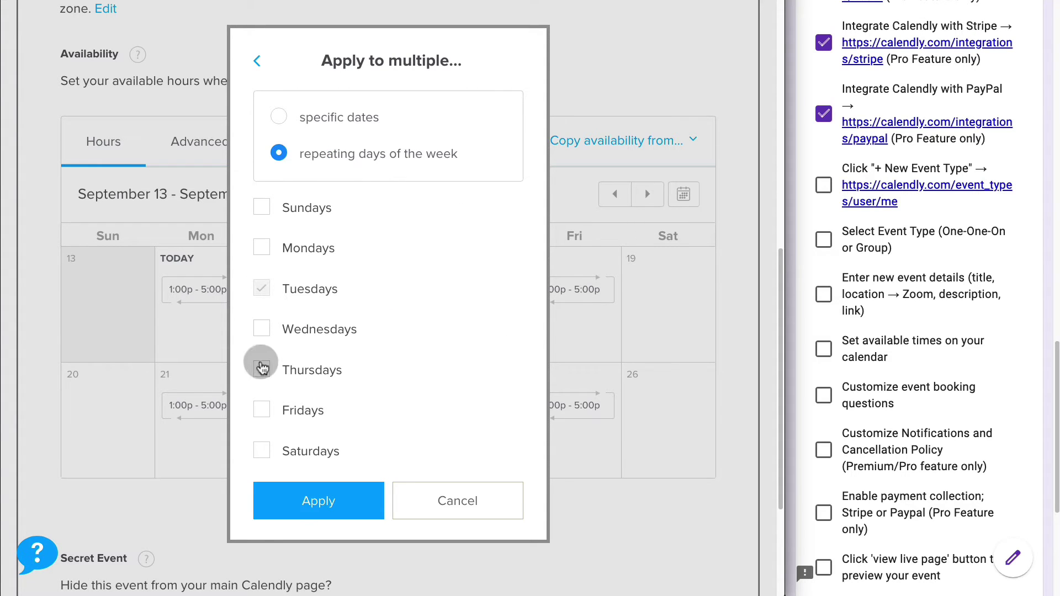
{"action": "left_click", "coordinate": [326, 503]}
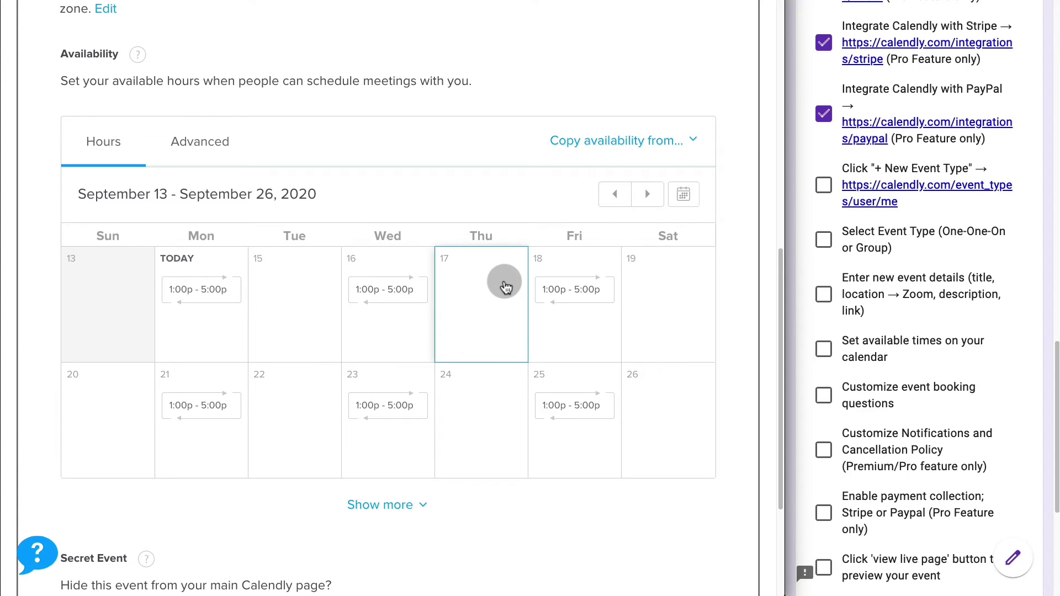
{"action": "scroll", "coordinate": [507, 288], "scroll_direction": "down", "scroll_amount": 4}
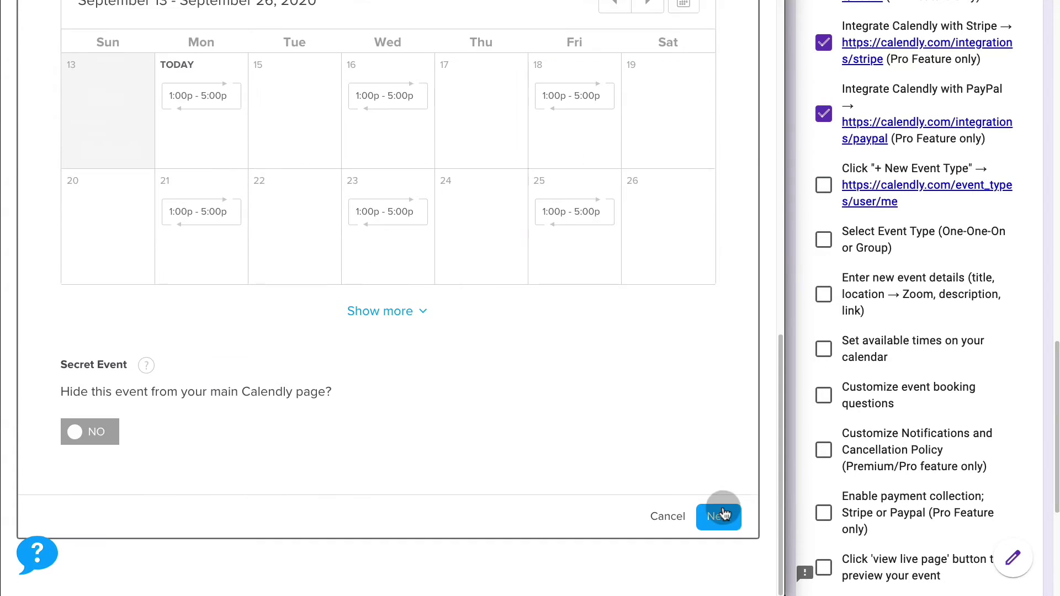
- Save the scheduling settings and tick the event-type, event-details and available-times checklist items
{"action": "left_click", "coordinate": [718, 513]}
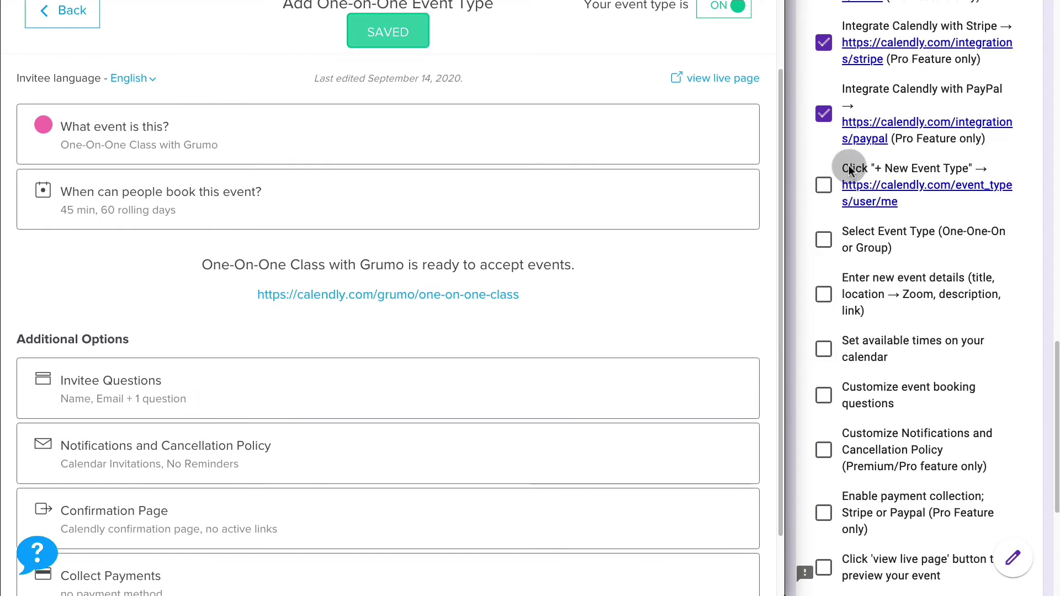
{"action": "left_click", "coordinate": [824, 188]}
{"action": "left_click", "coordinate": [824, 243]}
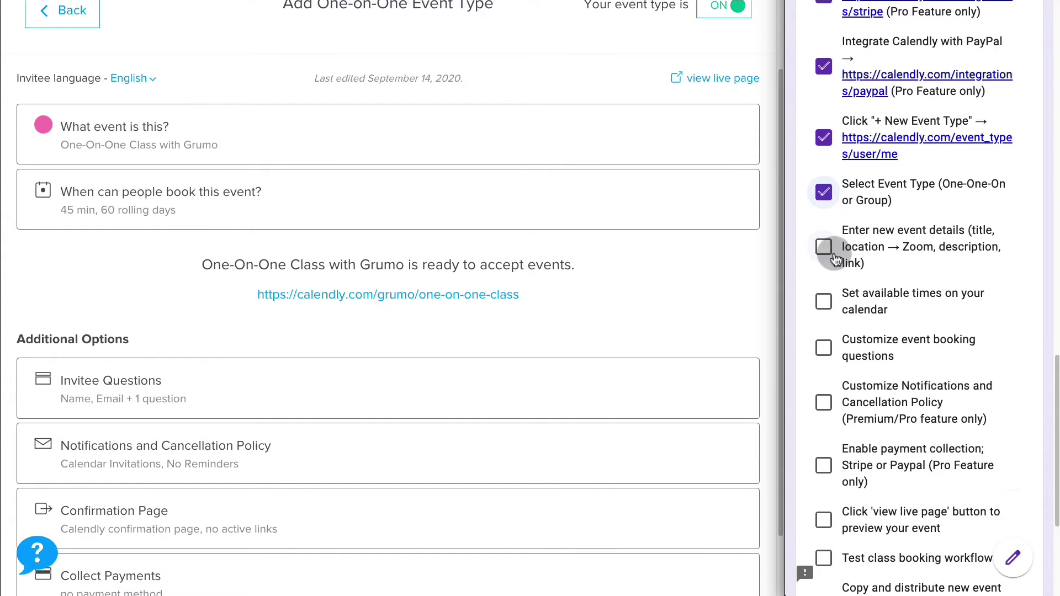
{"action": "left_click", "coordinate": [825, 245]}
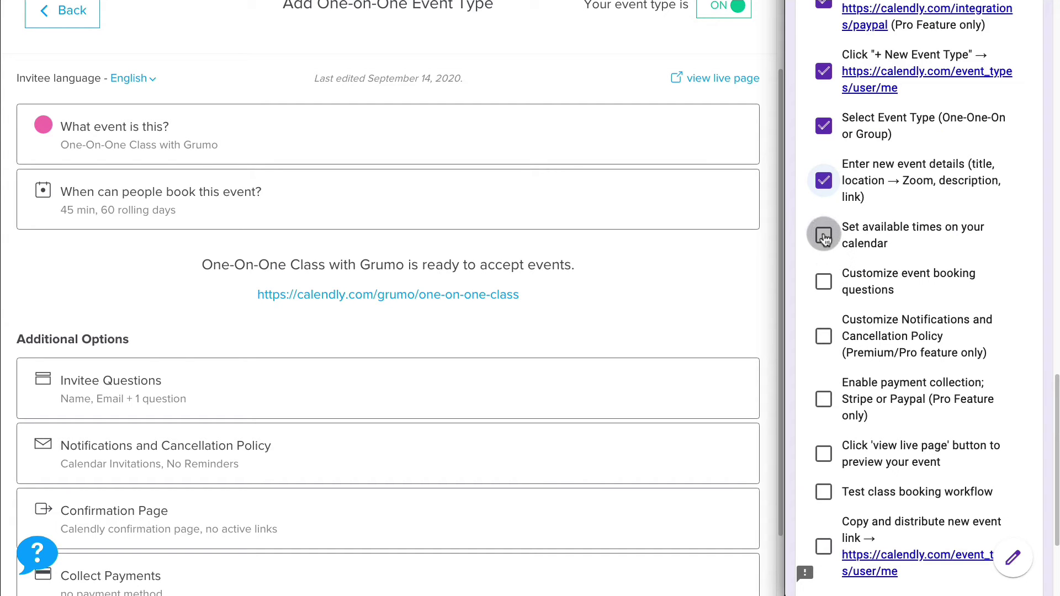
{"action": "left_click", "coordinate": [828, 248]}
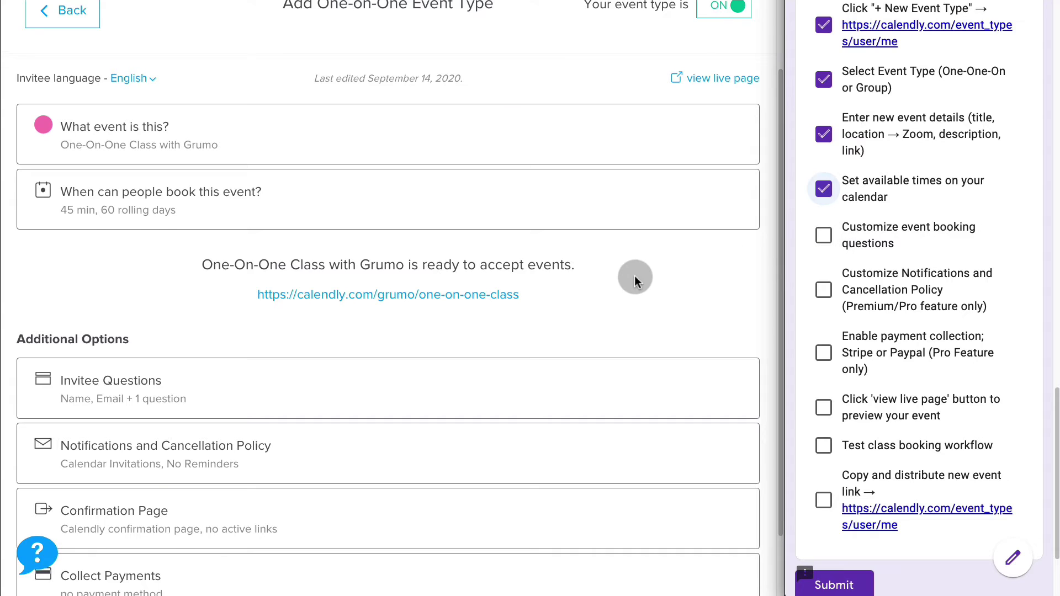
{"action": "scroll", "coordinate": [635, 278], "scroll_direction": "down", "scroll_amount": 1}
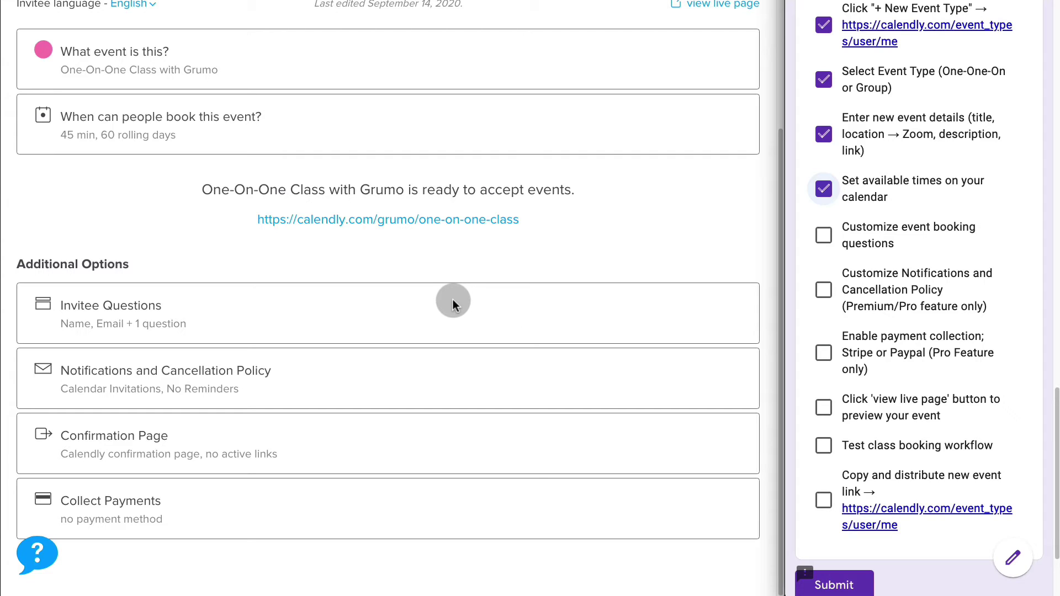
- Add a required One Line question 'Please enter a link to your website'
{"action": "left_click", "coordinate": [398, 312]}
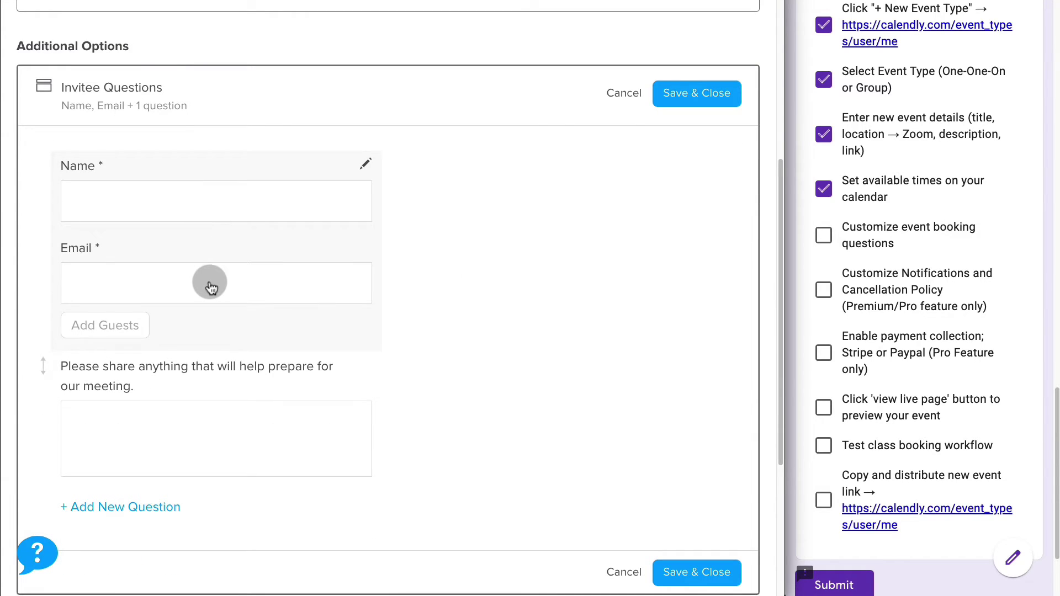
{"action": "scroll", "coordinate": [215, 331], "scroll_direction": "down", "scroll_amount": 1}
{"action": "left_click", "coordinate": [210, 445]}
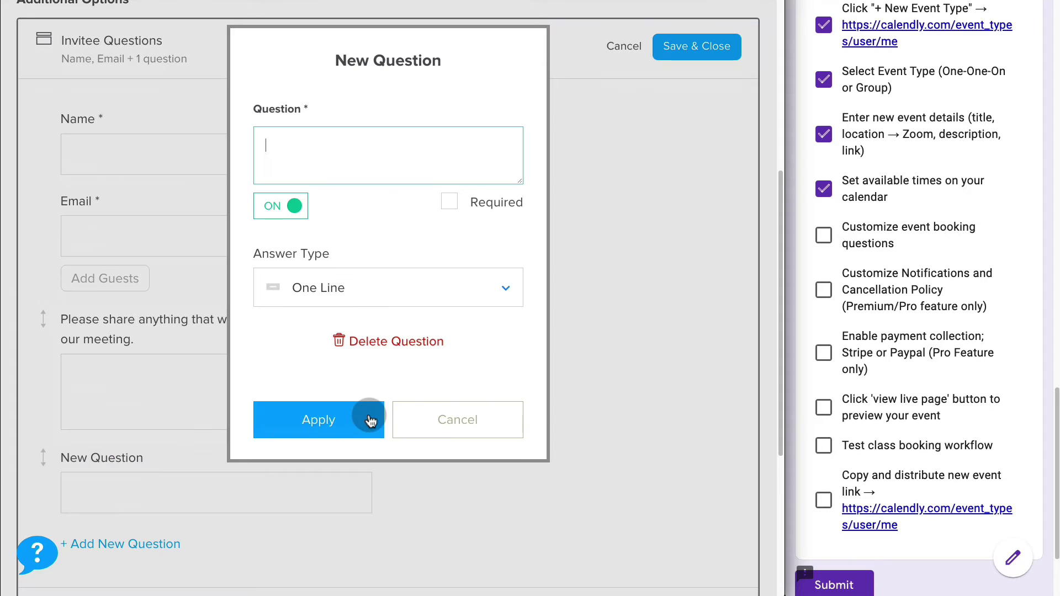
{"action": "left_click", "coordinate": [383, 283]}
{"action": "scroll", "coordinate": [422, 323], "scroll_direction": "down", "scroll_amount": 1}
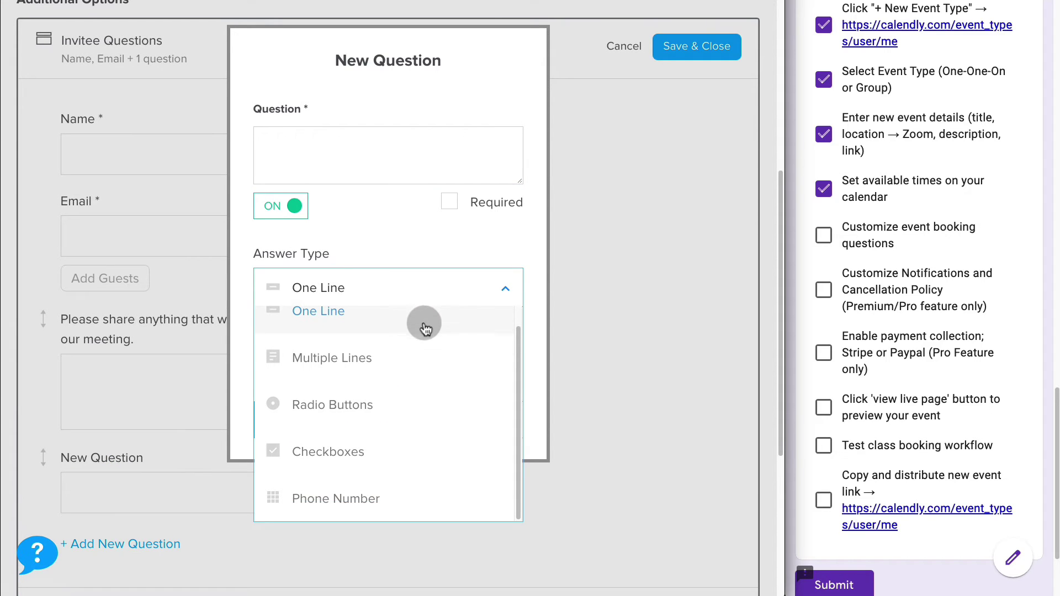
{"action": "left_click", "coordinate": [364, 289]}
{"action": "left_click", "coordinate": [352, 156]}
{"action": "type", "text": "Please enter a link to "}
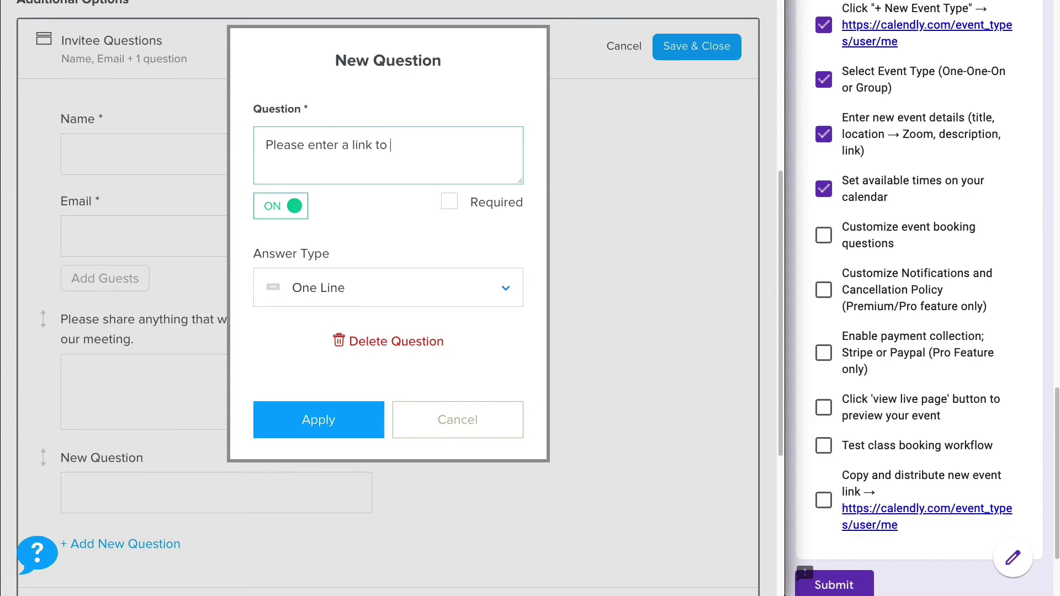
{"action": "type", "text": "your website"}
{"action": "left_click", "coordinate": [450, 209]}
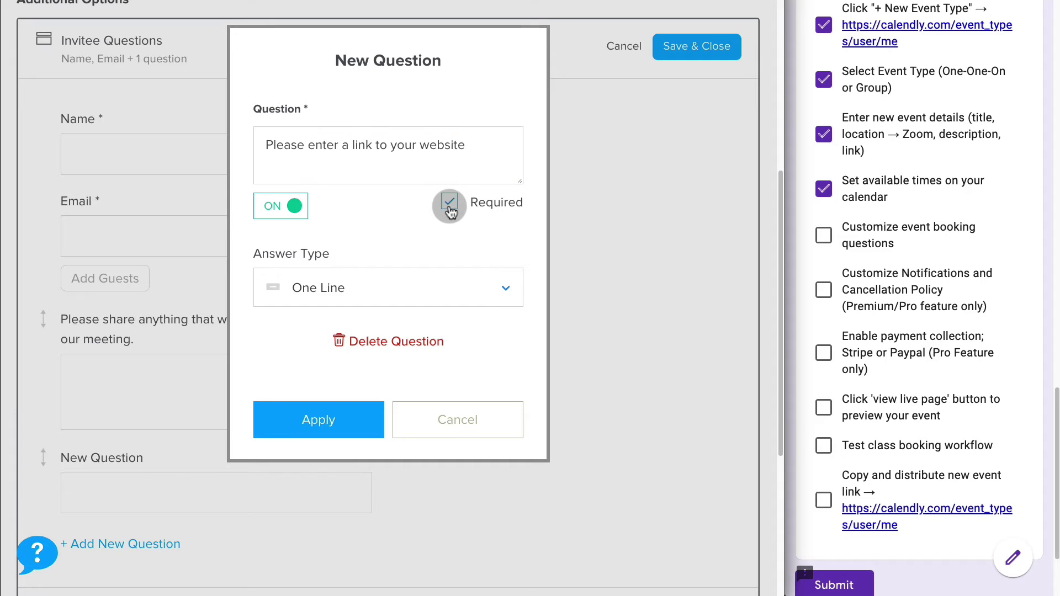
{"action": "left_click", "coordinate": [343, 420]}
- Move the website question to the top, delete the preparation question, and save
{"action": "left_click_drag", "start_coordinate": [46, 458], "coordinate": [49, 323]}
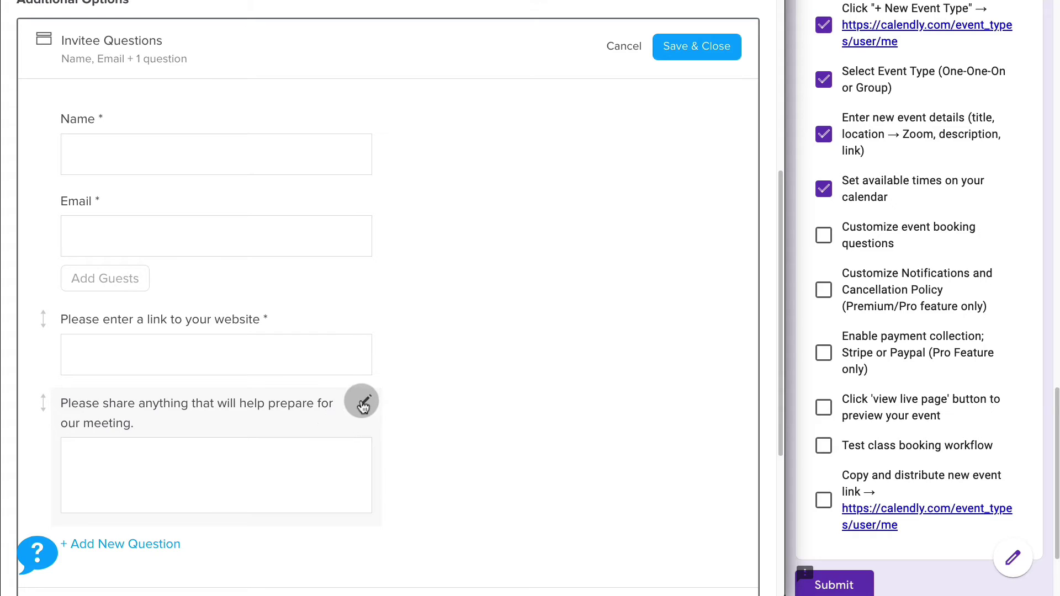
{"action": "left_click", "coordinate": [366, 402]}
{"action": "left_click", "coordinate": [407, 341]}
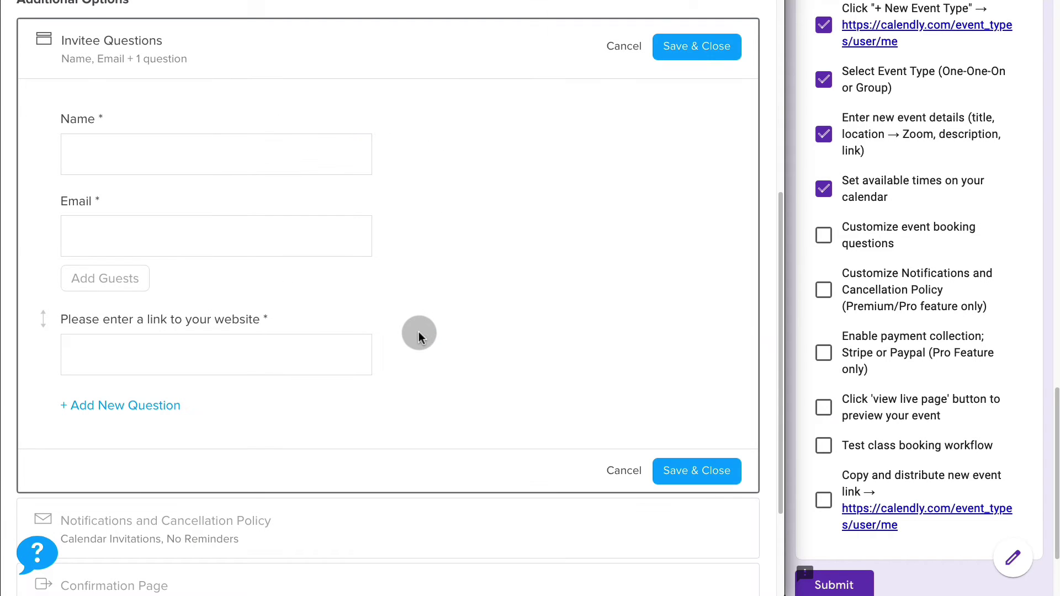
{"action": "left_click", "coordinate": [712, 478]}
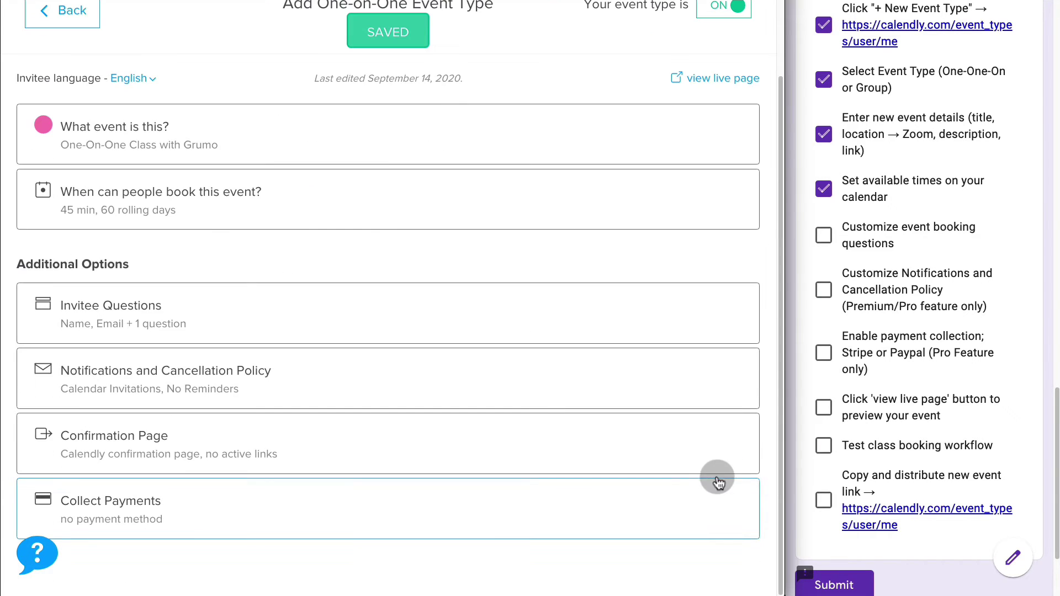
- Tick the booking-questions and notifications checklist items and use email confirmations instead of calendar invitations
{"action": "left_click", "coordinate": [824, 236]}
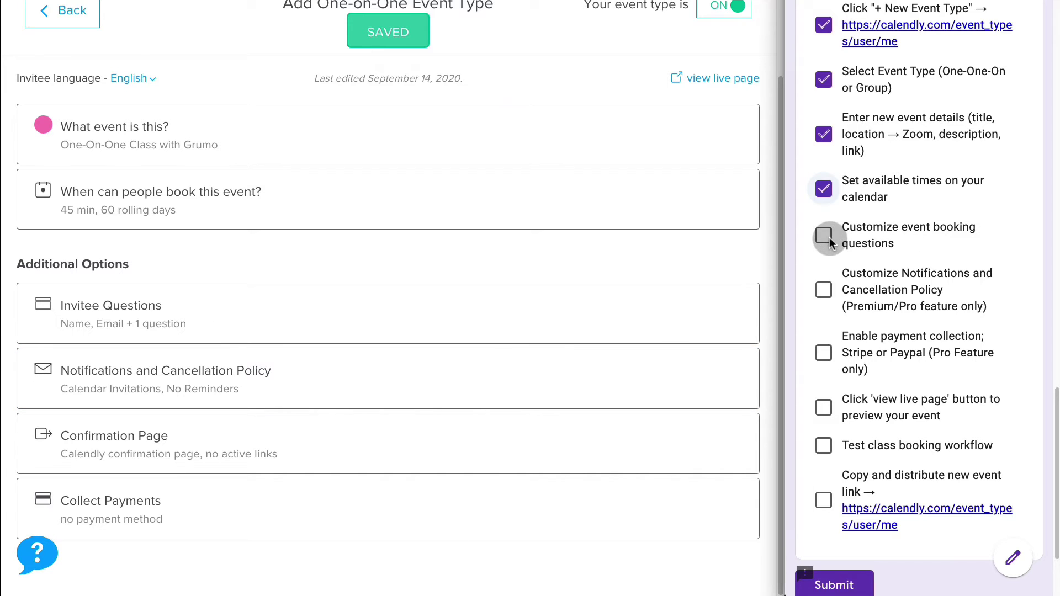
{"action": "left_click", "coordinate": [825, 290]}
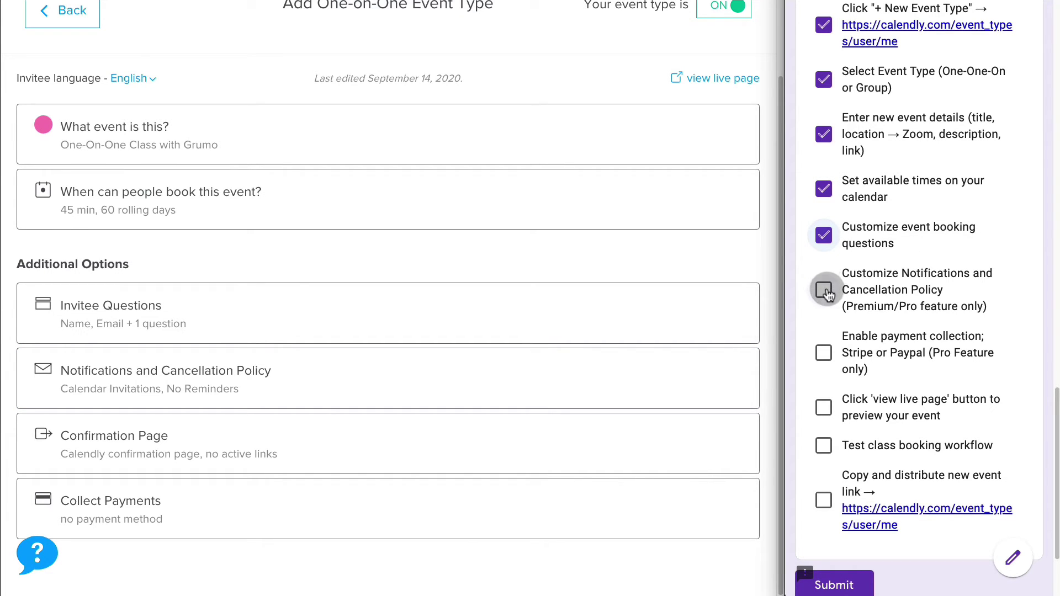
{"action": "left_click", "coordinate": [314, 372]}
{"action": "scroll", "coordinate": [221, 135], "scroll_direction": "down", "scroll_amount": 2}
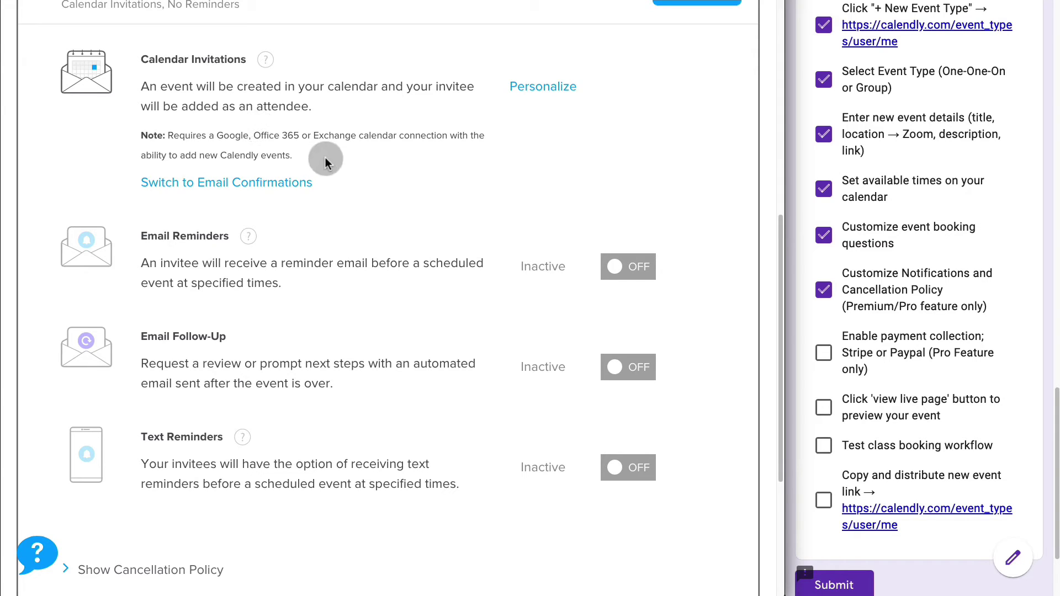
{"action": "left_click", "coordinate": [281, 182]}
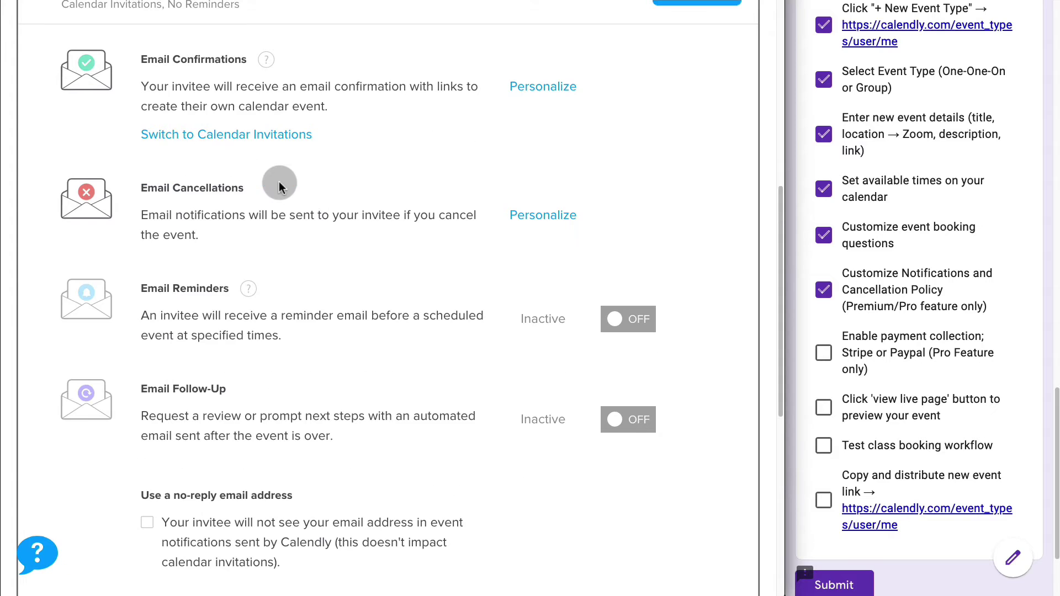
{"action": "left_click", "coordinate": [527, 97]}
{"action": "scroll", "coordinate": [296, 177], "scroll_direction": "down", "scroll_amount": 1}
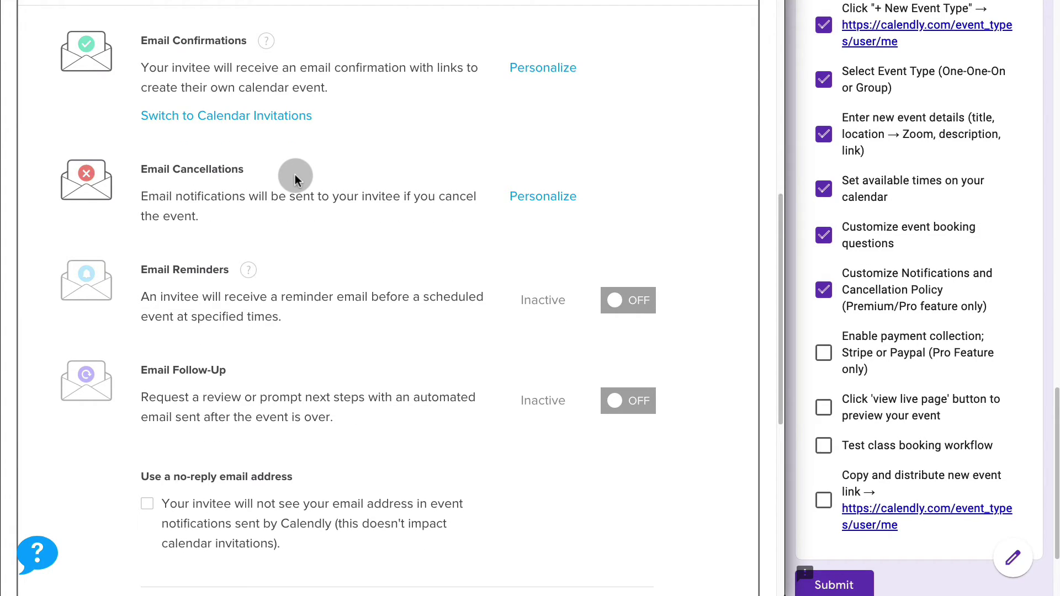
{"action": "scroll", "coordinate": [295, 174], "scroll_direction": "down", "scroll_amount": 1}
{"action": "left_click", "coordinate": [574, 174]}
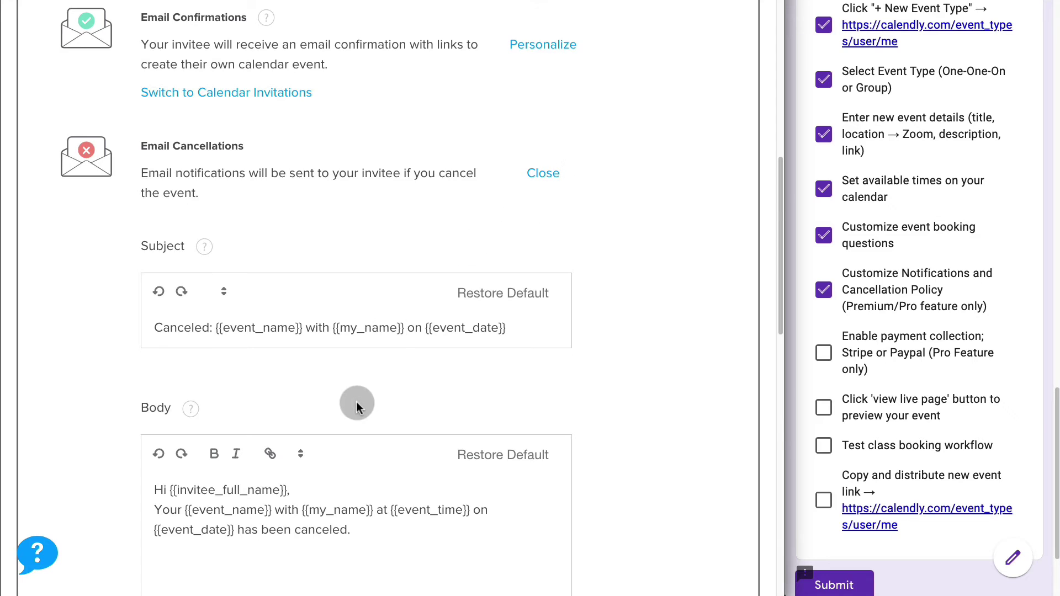
{"action": "scroll", "coordinate": [433, 243], "scroll_direction": "down", "scroll_amount": 1}
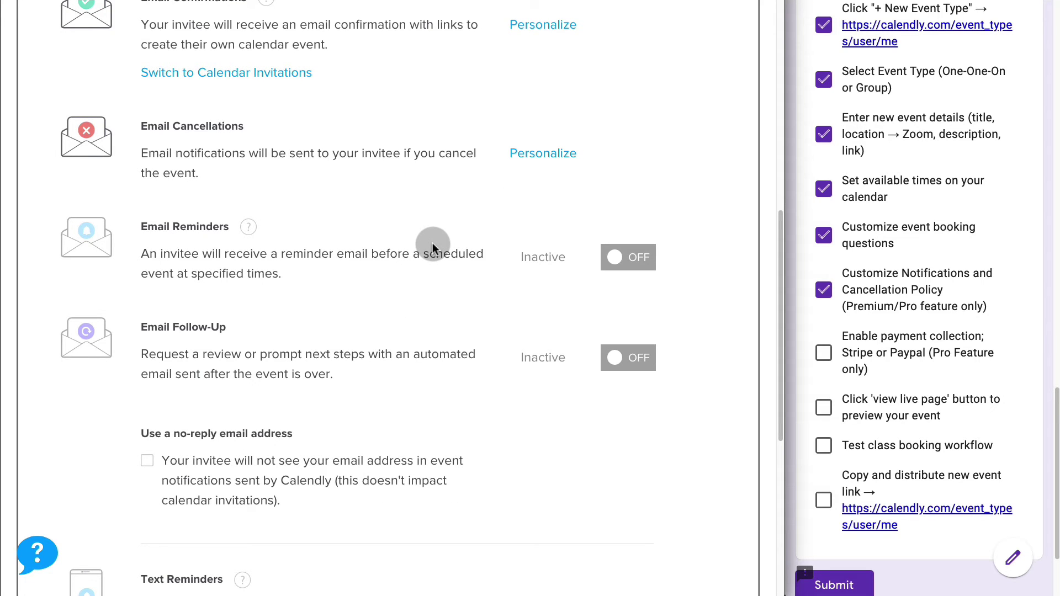
- Turn on email reminders and review the reminder email wording
{"action": "left_click", "coordinate": [630, 264]}
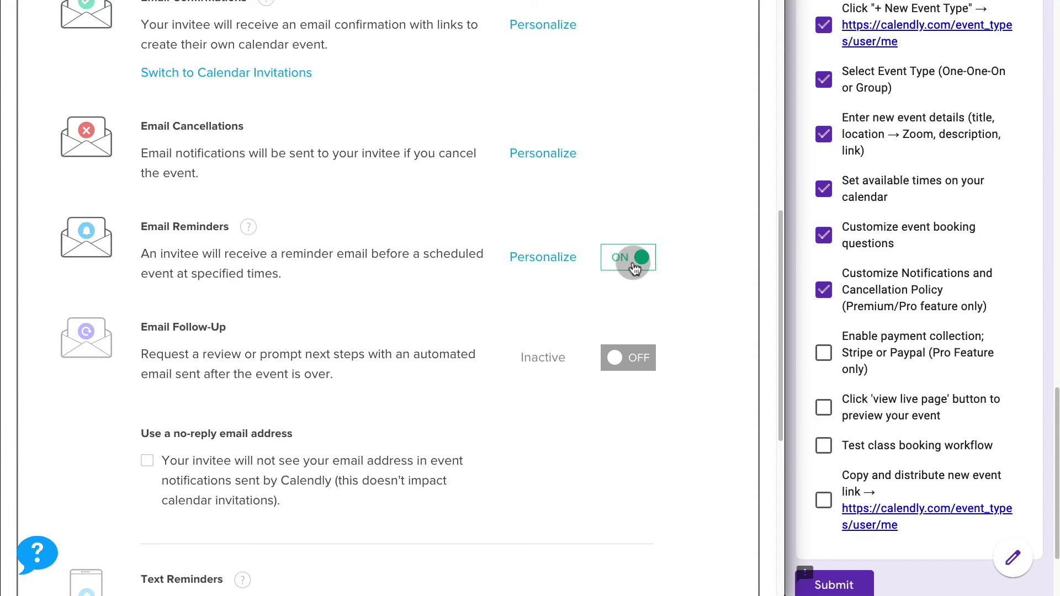
{"action": "left_click", "coordinate": [540, 258]}
{"action": "scroll", "coordinate": [552, 276], "scroll_direction": "down", "scroll_amount": 3}
{"action": "scroll", "coordinate": [569, 276], "scroll_direction": "down", "scroll_amount": 2}
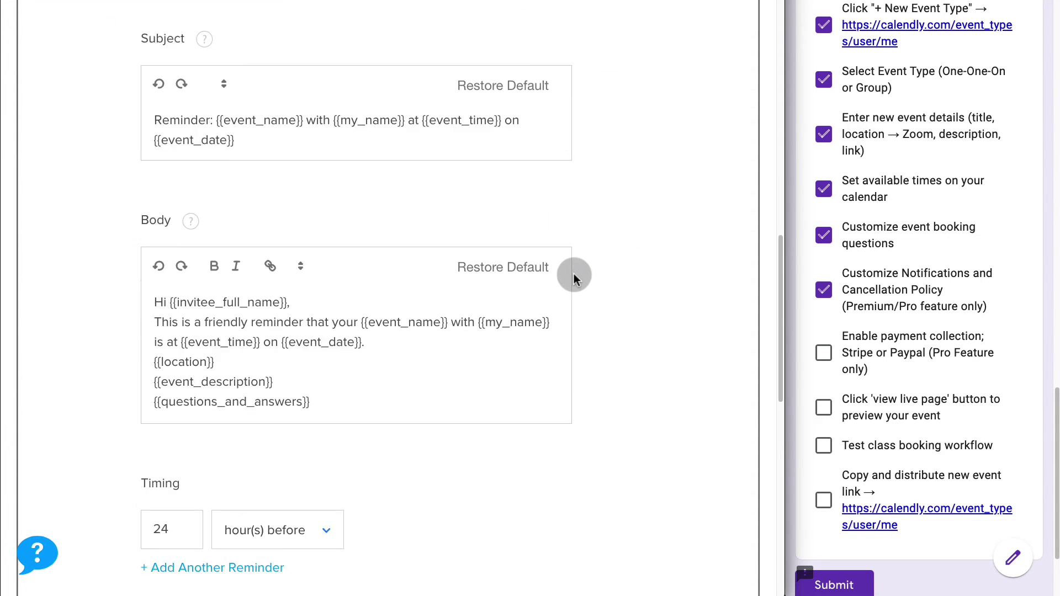
{"action": "scroll", "coordinate": [574, 273], "scroll_direction": "down", "scroll_amount": 1}
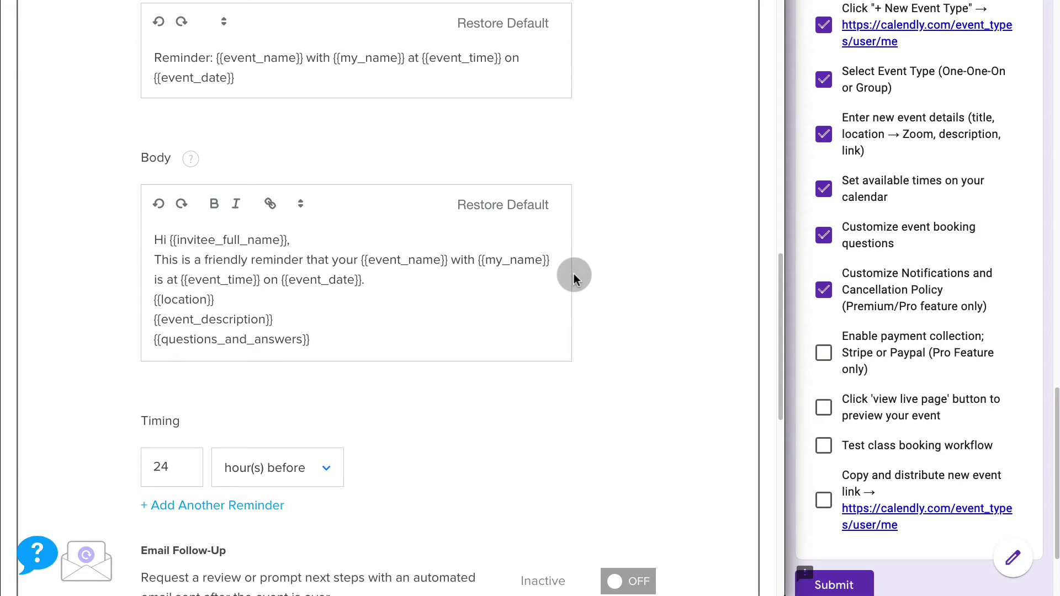
{"action": "scroll", "coordinate": [574, 273], "scroll_direction": "up", "scroll_amount": 1}
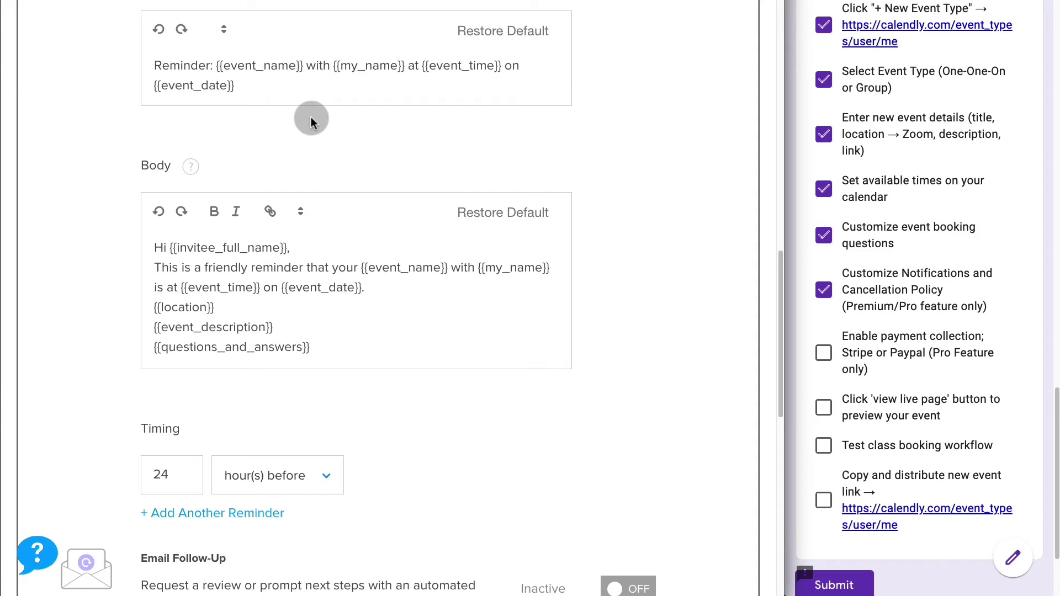
{"action": "scroll", "coordinate": [319, 128], "scroll_direction": "down", "scroll_amount": 1}
{"action": "scroll", "coordinate": [309, 235], "scroll_direction": "down", "scroll_amount": 1}
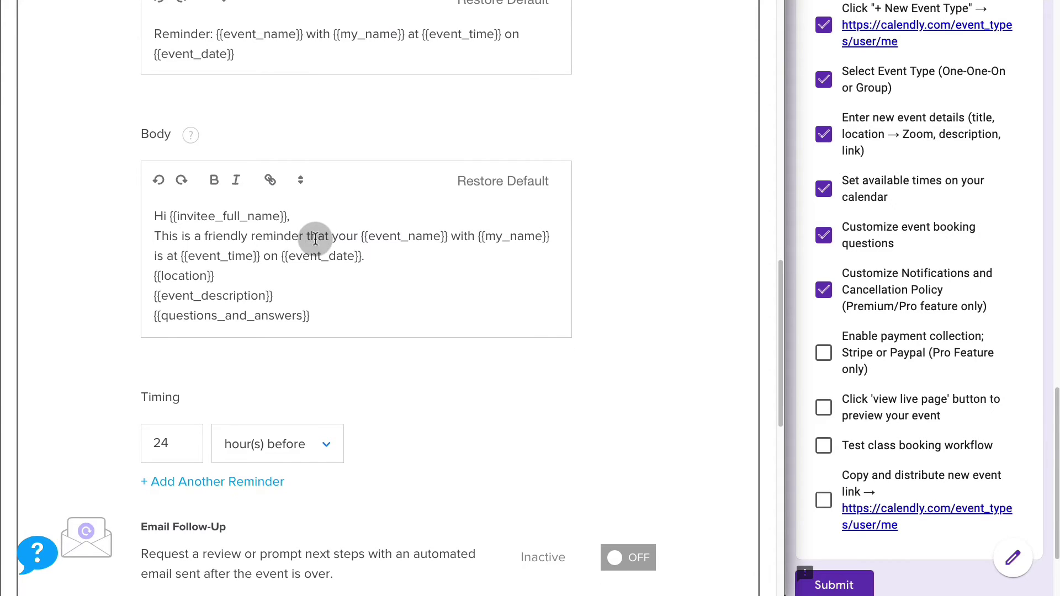
{"action": "scroll", "coordinate": [514, 291], "scroll_direction": "down", "scroll_amount": 2}
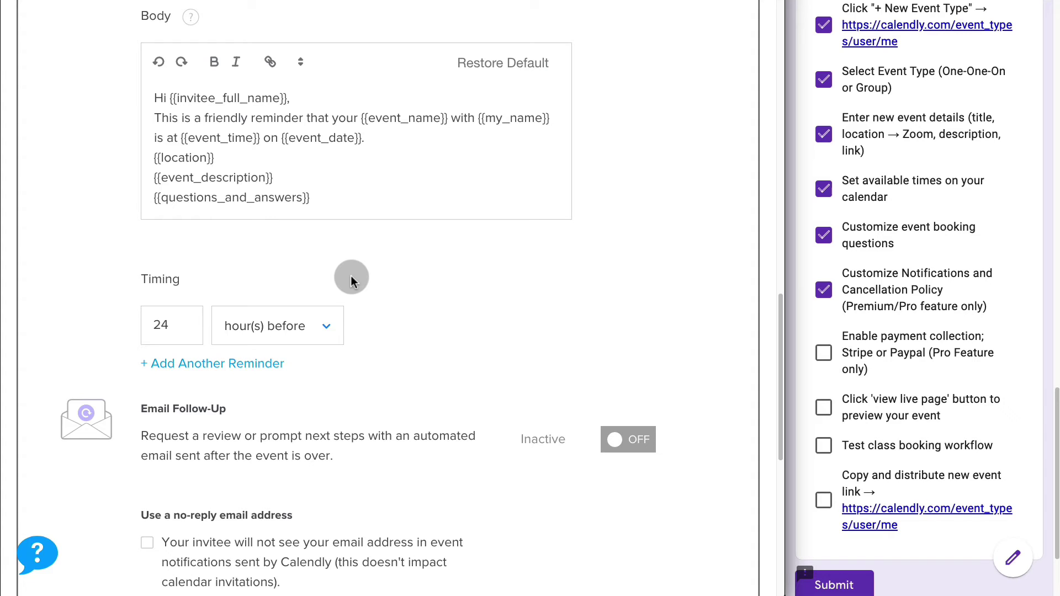
- Add a second email reminder 20 minutes before the event, leaving text reminders off
{"action": "left_click", "coordinate": [235, 364]}
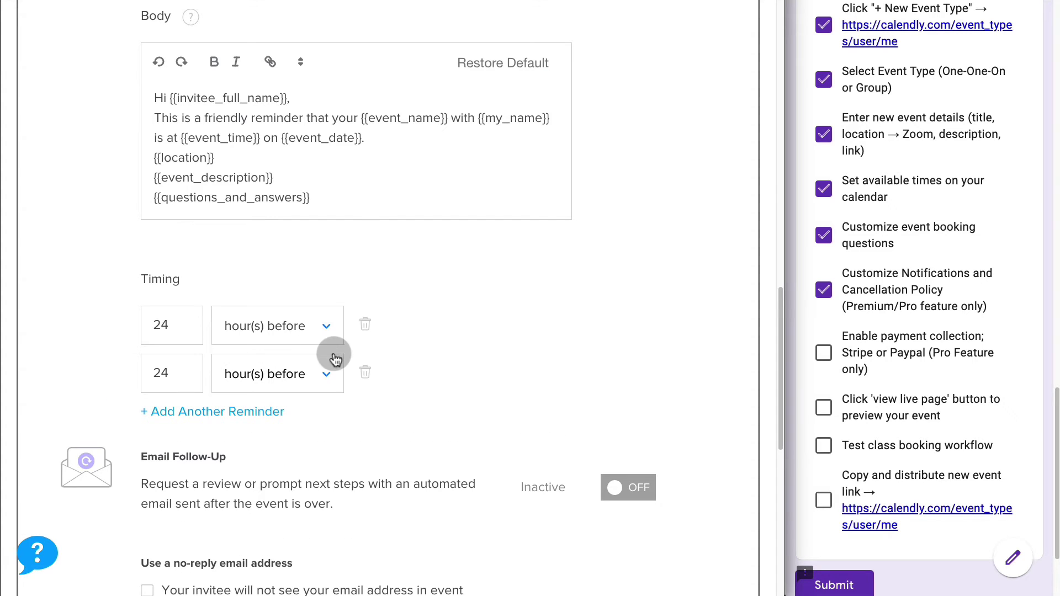
{"action": "scroll", "coordinate": [332, 359], "scroll_direction": "down", "scroll_amount": 1}
{"action": "left_click", "coordinate": [276, 359]}
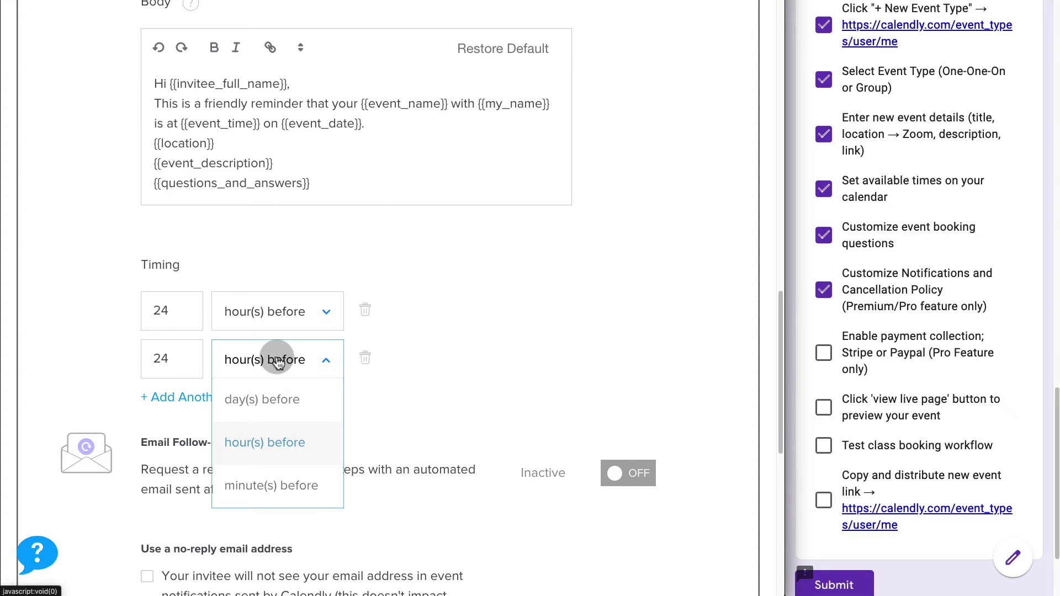
{"action": "left_click", "coordinate": [270, 479]}
{"action": "double_click", "coordinate": [176, 360]}
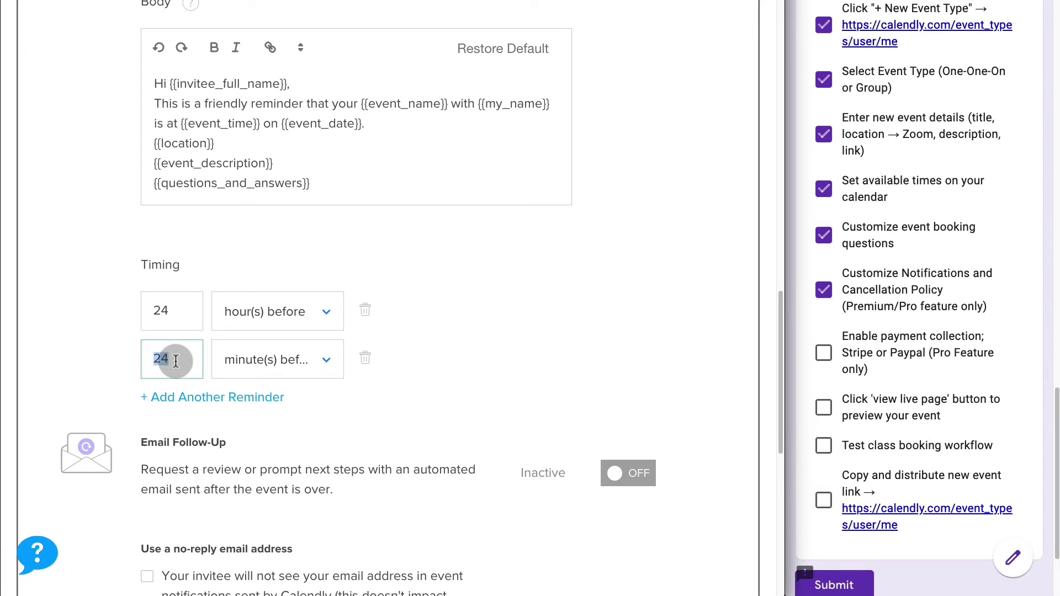
{"action": "type", "text": "20"}
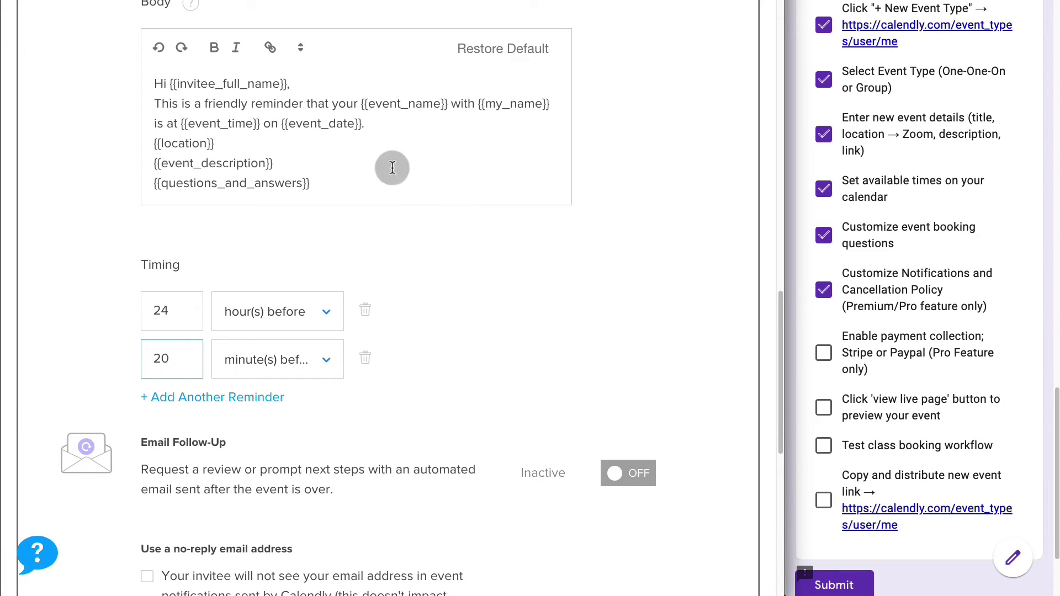
{"action": "scroll", "coordinate": [467, 147], "scroll_direction": "up", "scroll_amount": 1}
{"action": "scroll", "coordinate": [469, 154], "scroll_direction": "down", "scroll_amount": 2}
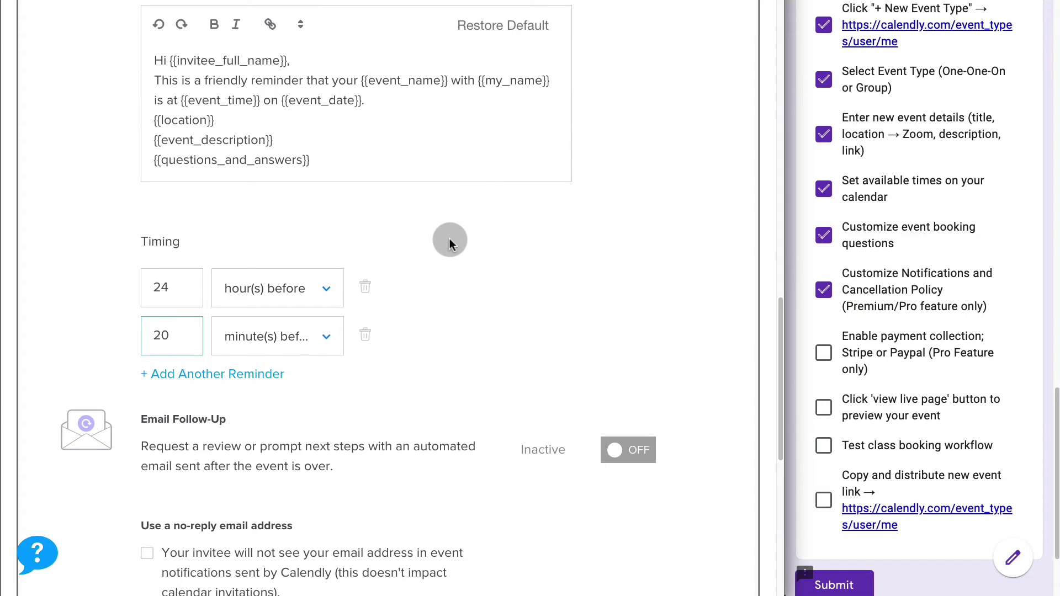
{"action": "scroll", "coordinate": [449, 243], "scroll_direction": "down", "scroll_amount": 4}
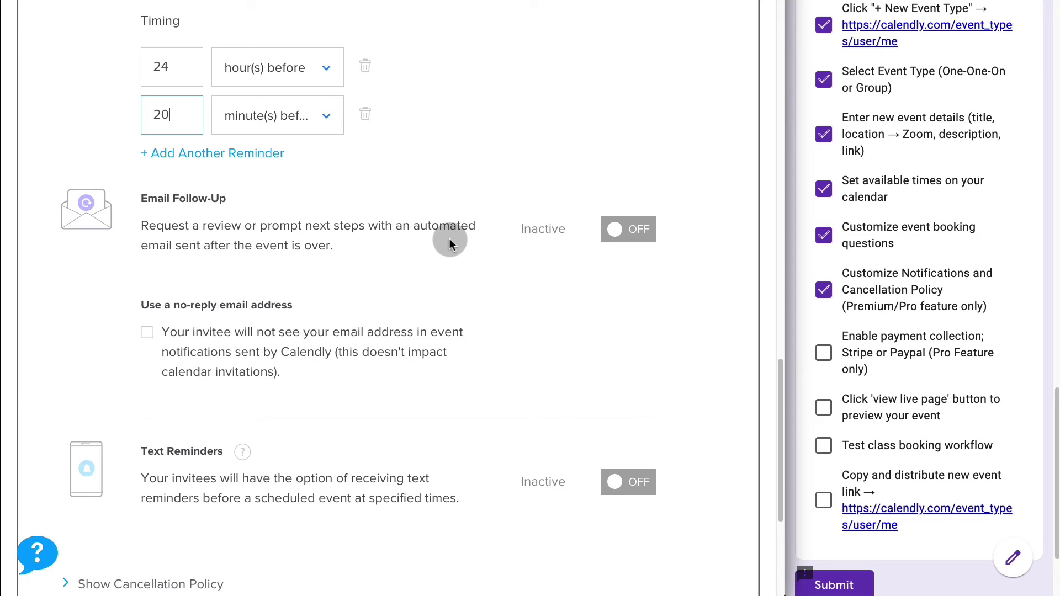
{"action": "scroll", "coordinate": [542, 266], "scroll_direction": "down", "scroll_amount": 3}
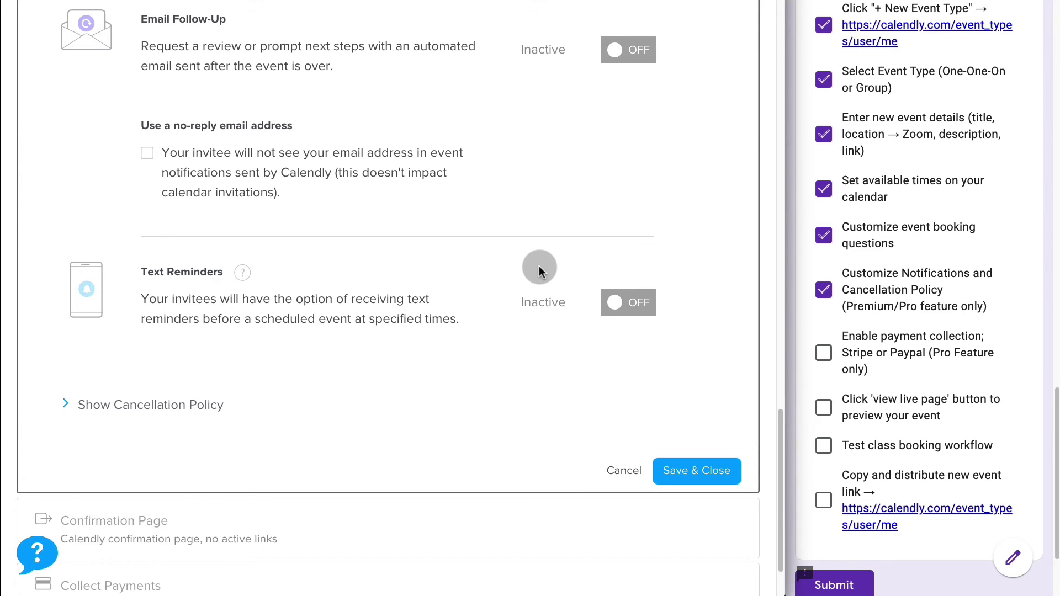
{"action": "scroll", "coordinate": [213, 362], "scroll_direction": "down", "scroll_amount": 1}
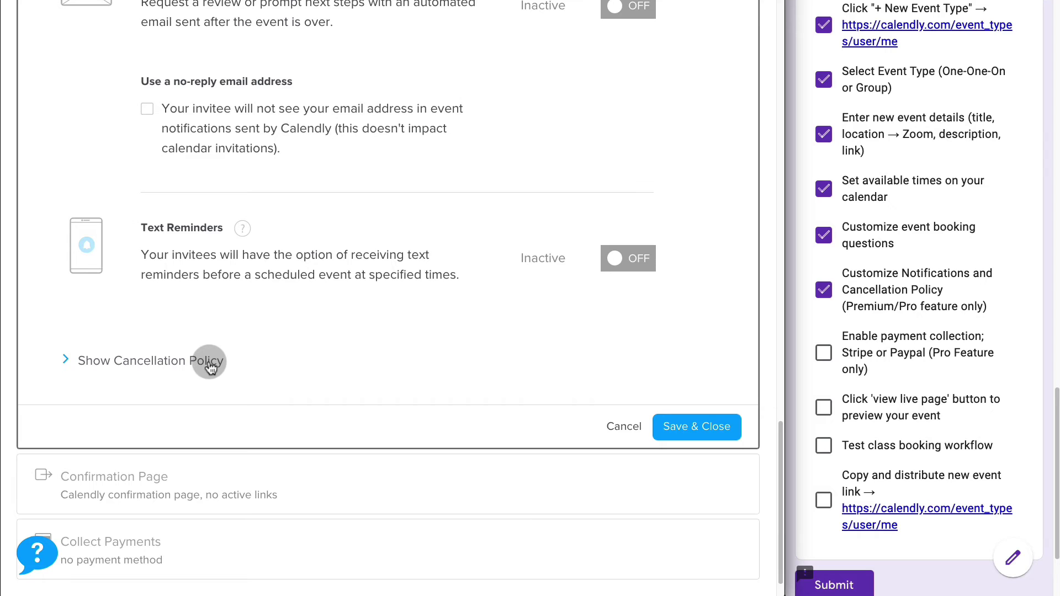
- Add the policy 'If you cancel your appointment I will not eat cookies for 10 years.' and save
{"action": "left_click", "coordinate": [210, 368]}
{"action": "scroll", "coordinate": [93, 232], "scroll_direction": "down", "scroll_amount": 3}
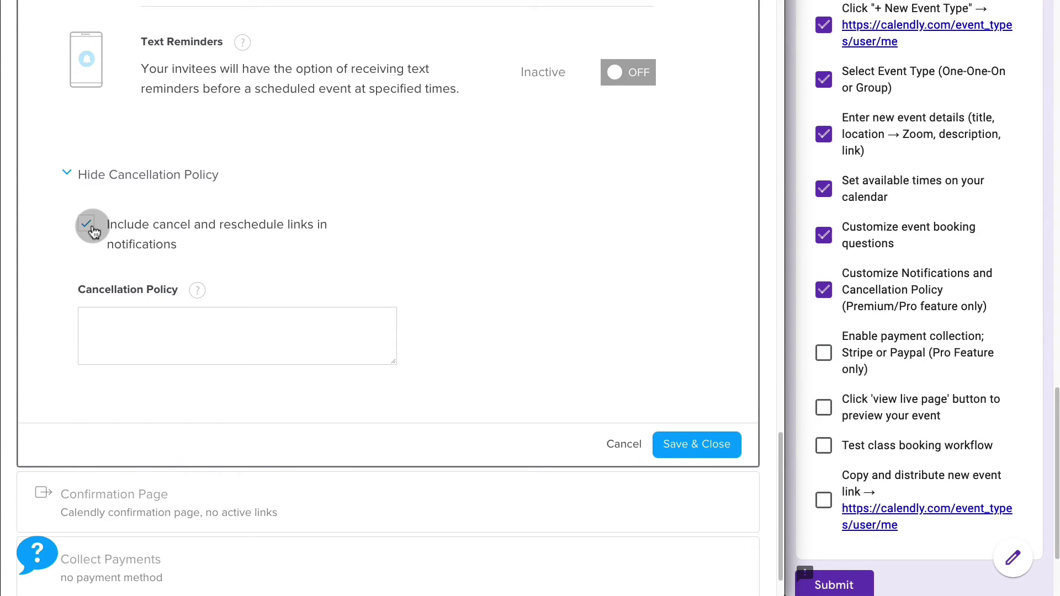
{"action": "left_click", "coordinate": [133, 322]}
{"action": "type", "text": "If you canc"}
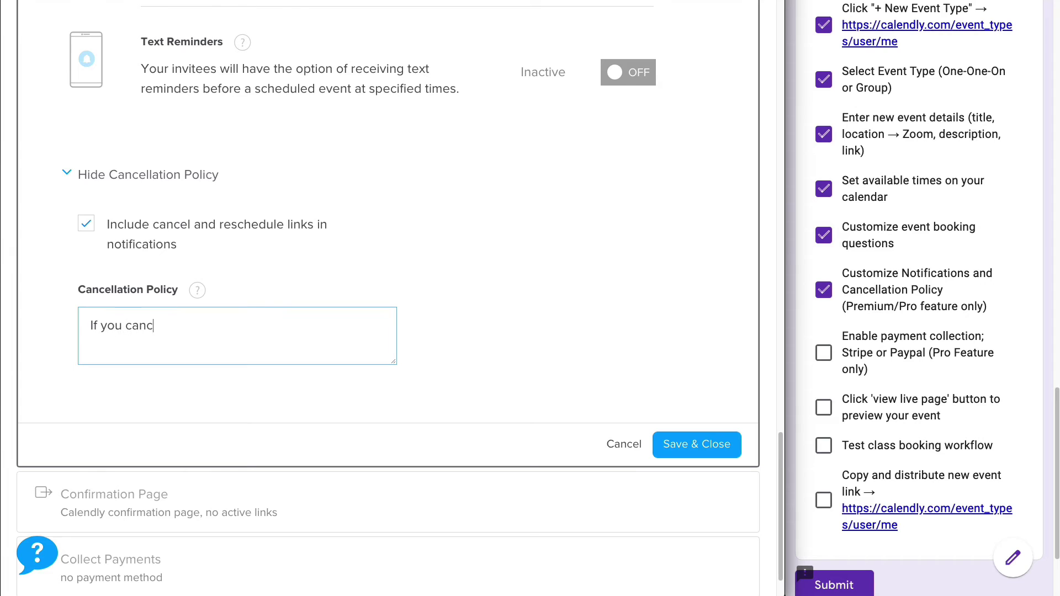
{"action": "type", "text": "el your appointment I will "}
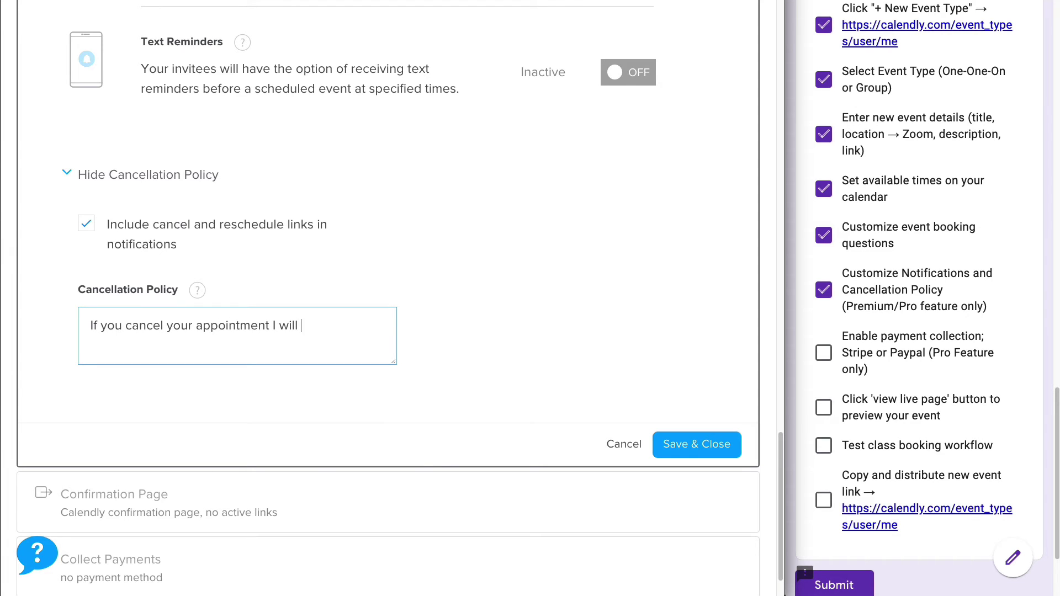
{"action": "type", "text": "not eat cookies for 10 years."}
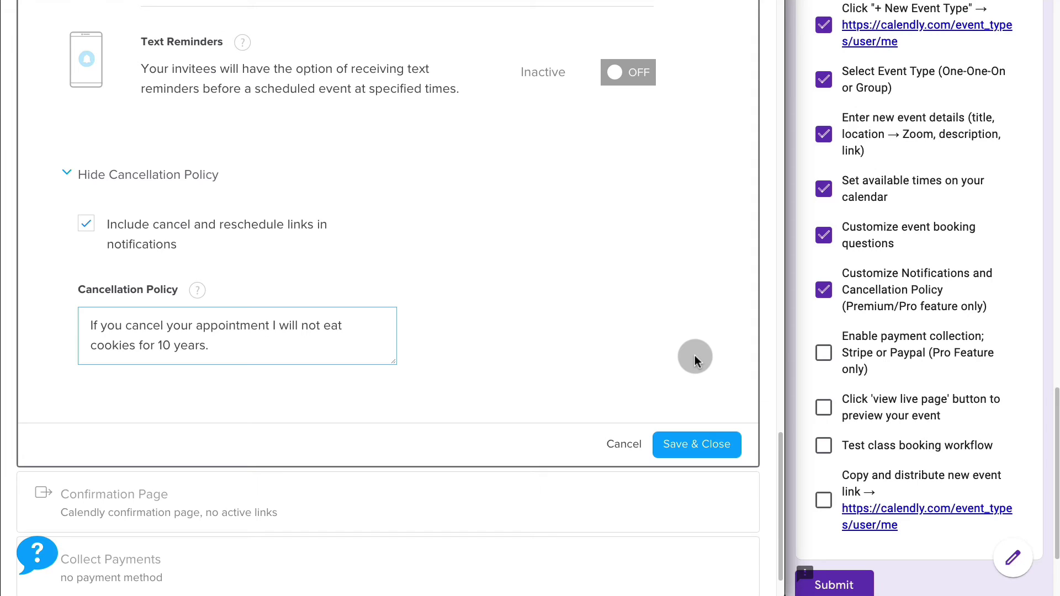
{"action": "left_click", "coordinate": [712, 448]}
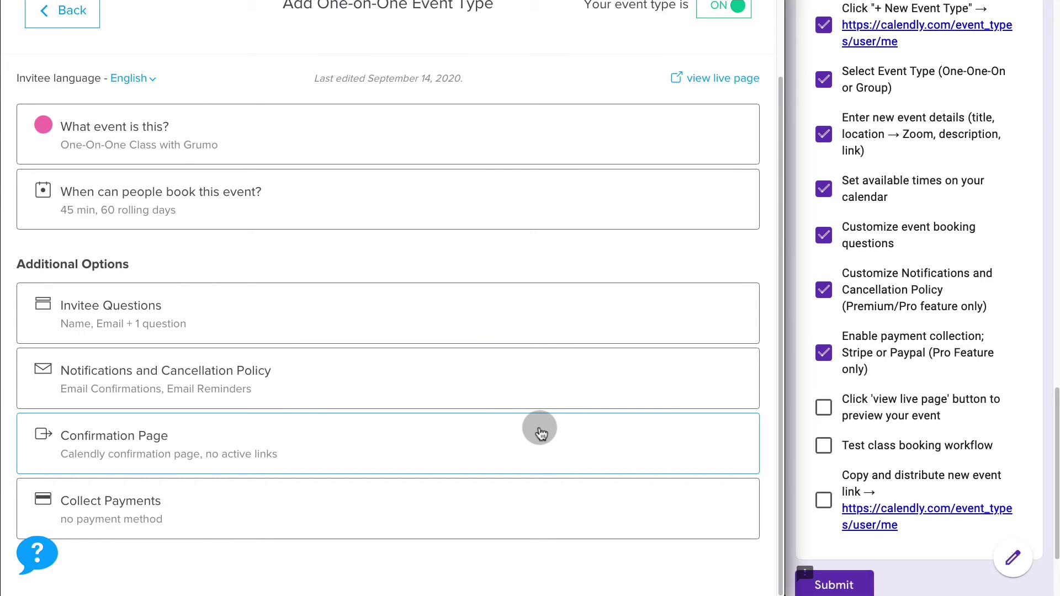
- Accept payments with Stripe at an amount of 159.99 USD and save the payment settings
{"action": "left_click", "coordinate": [443, 500]}
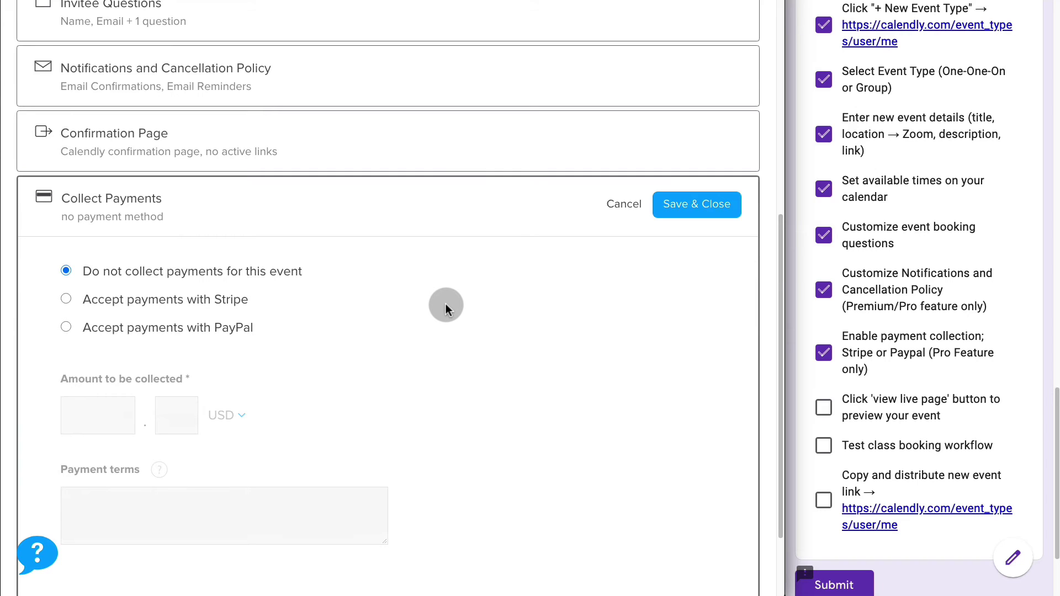
{"action": "left_click", "coordinate": [65, 299]}
{"action": "scroll", "coordinate": [177, 323], "scroll_direction": "down", "scroll_amount": 1}
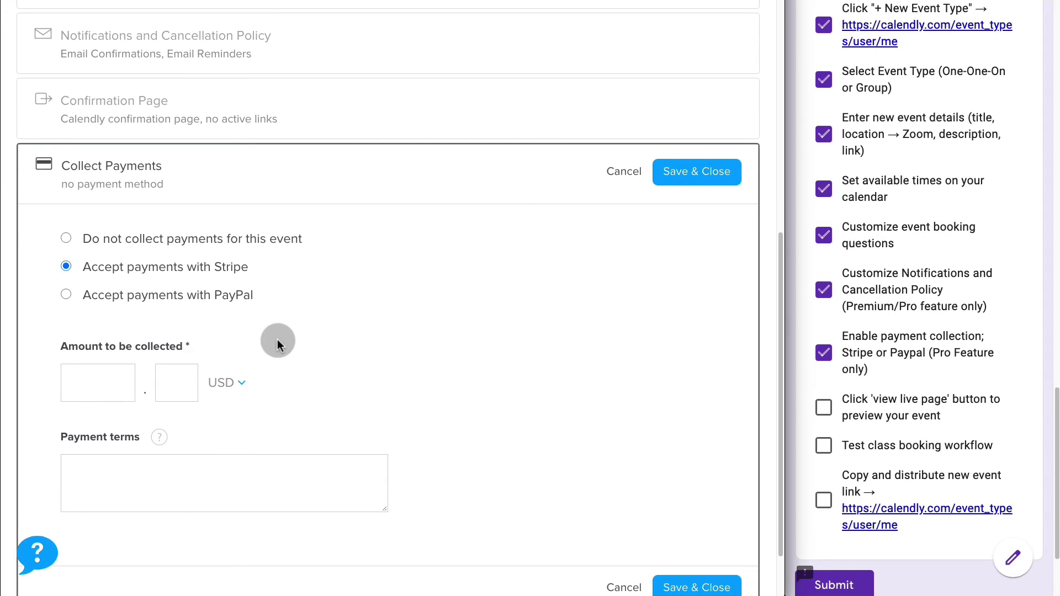
{"action": "left_click", "coordinate": [93, 374]}
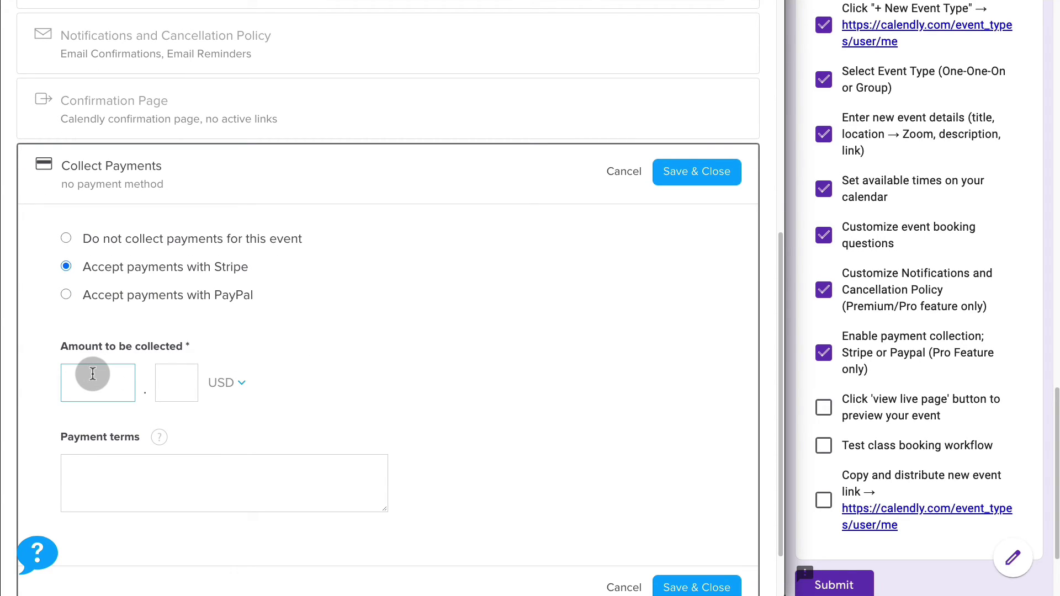
{"action": "type", "text": "159"}
{"action": "double_click", "coordinate": [184, 383]}
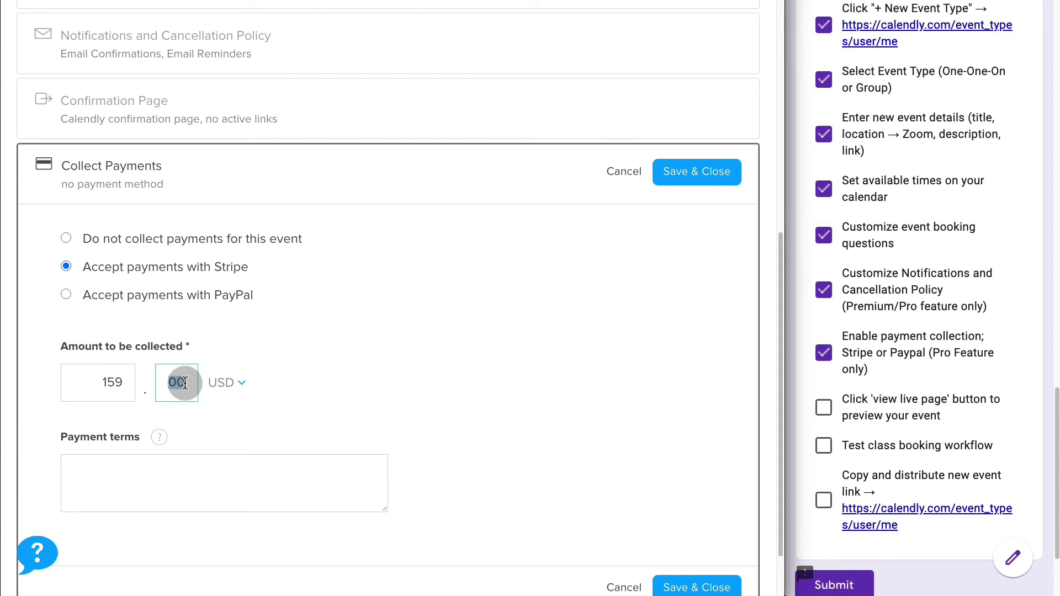
{"action": "type", "text": "99"}
{"action": "scroll", "coordinate": [313, 419], "scroll_direction": "down", "scroll_amount": 1}
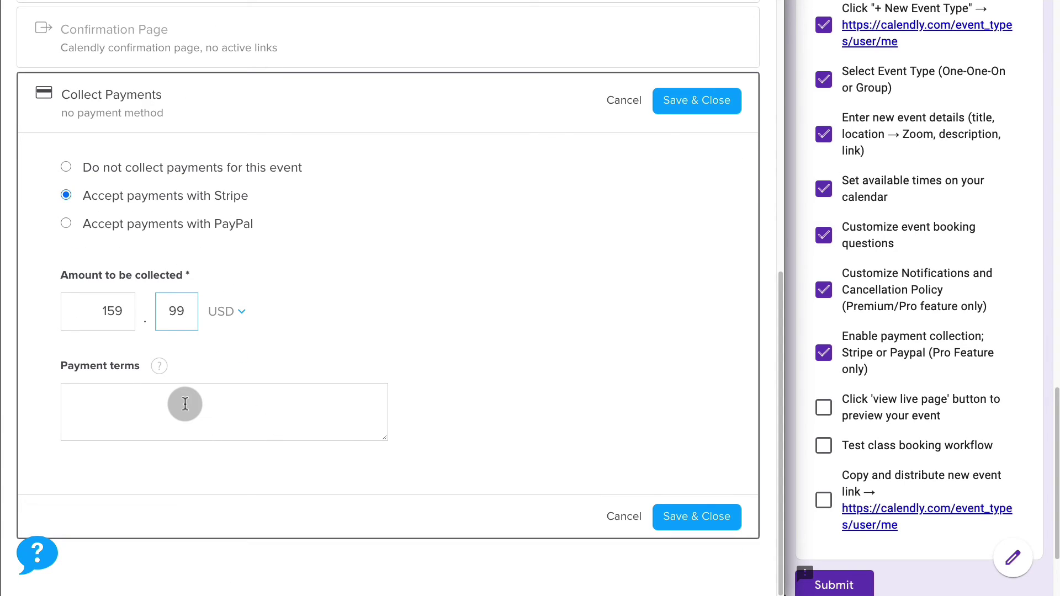
{"action": "left_click", "coordinate": [128, 407]}
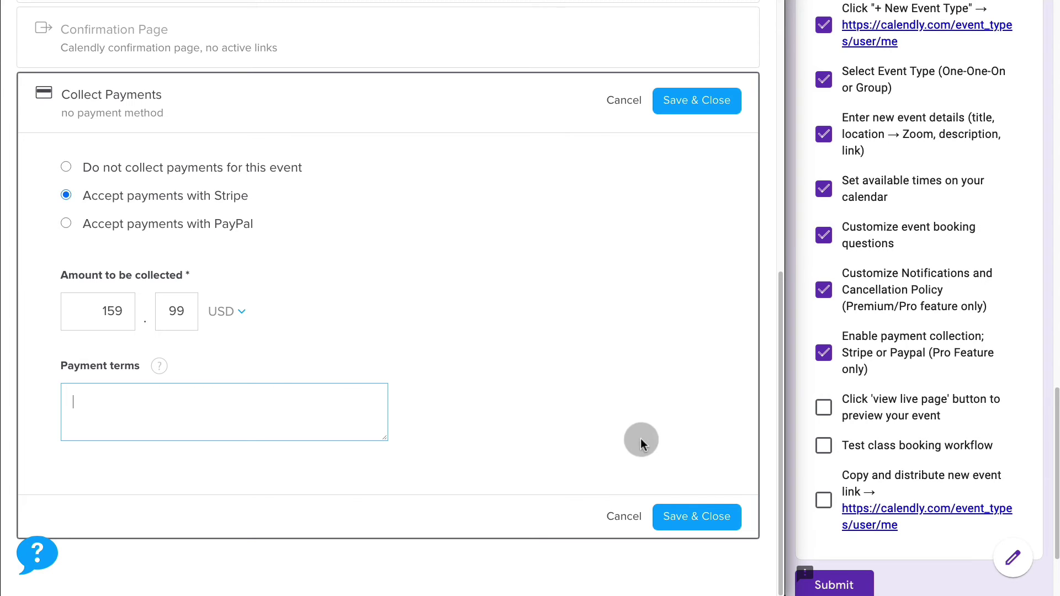
{"action": "left_click", "coordinate": [699, 518]}
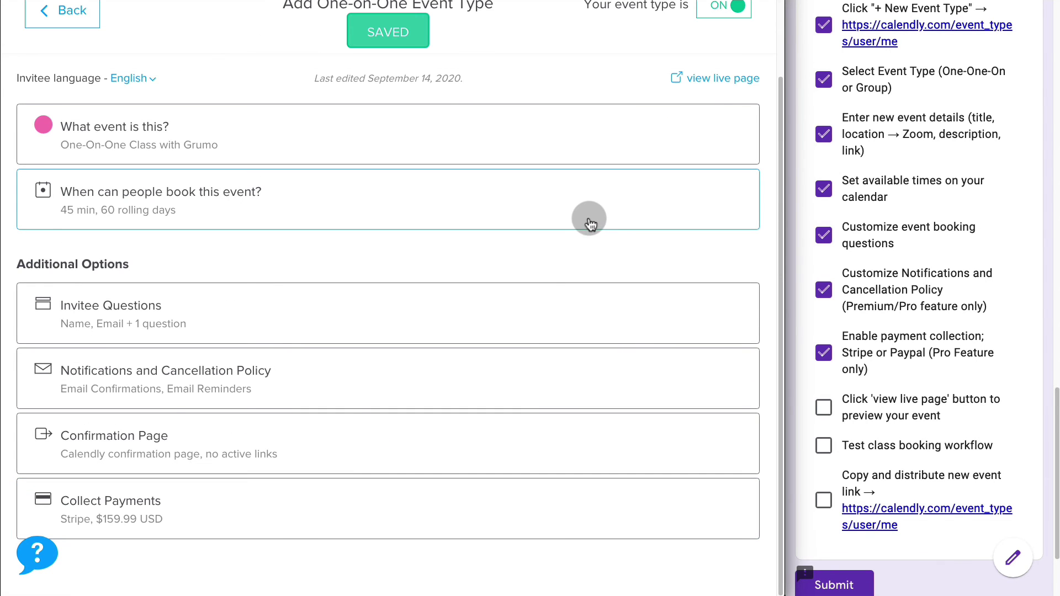
{"action": "scroll", "coordinate": [501, 325], "scroll_direction": "up", "scroll_amount": 1}
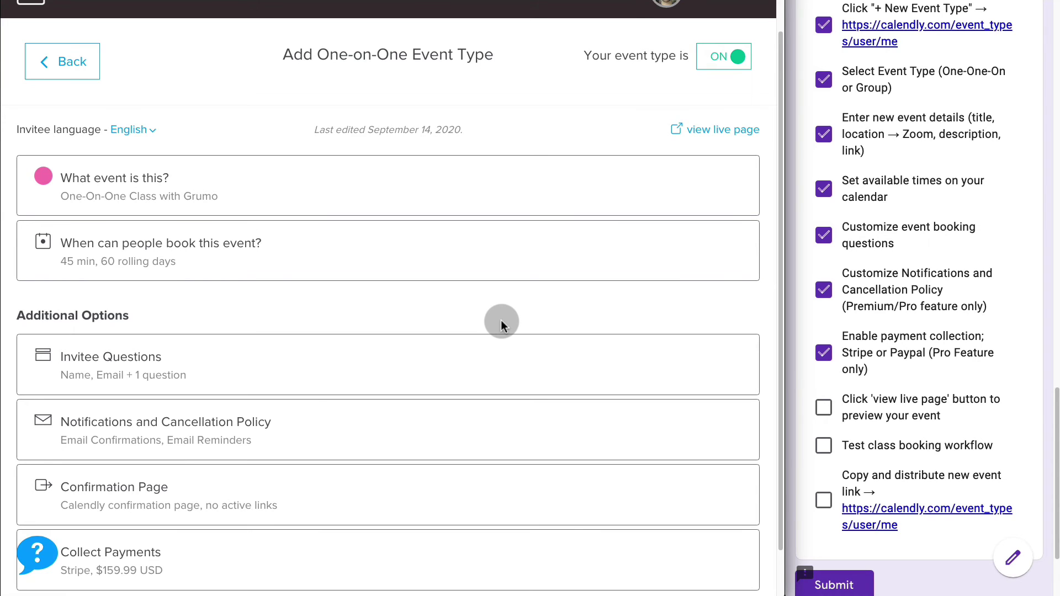
{"action": "scroll", "coordinate": [503, 323], "scroll_direction": "down", "scroll_amount": 1}
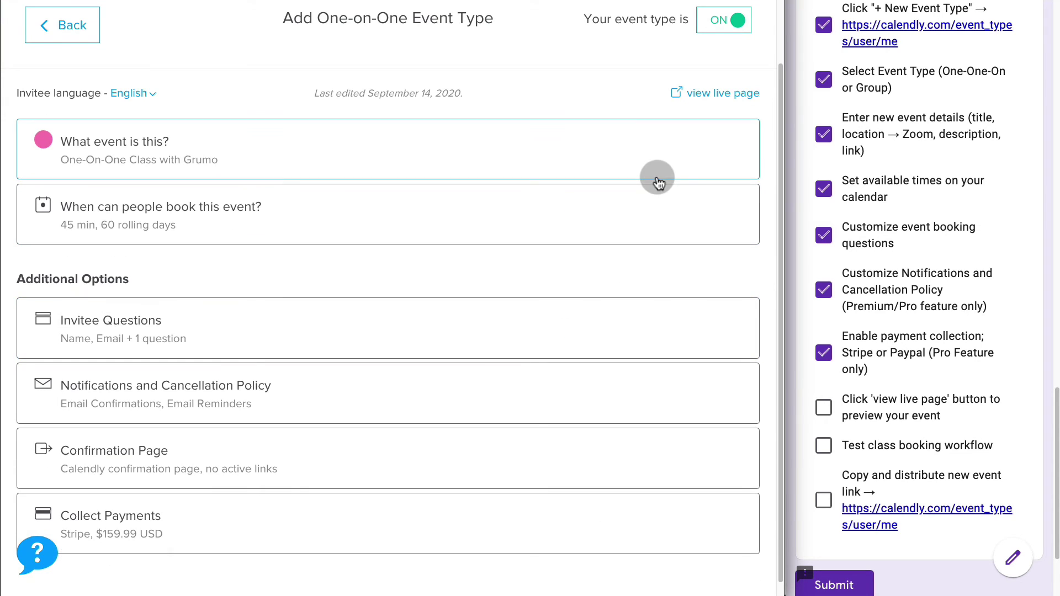
- Open the live booking page and scroll through its price and September calendar
{"action": "left_click", "coordinate": [715, 95]}
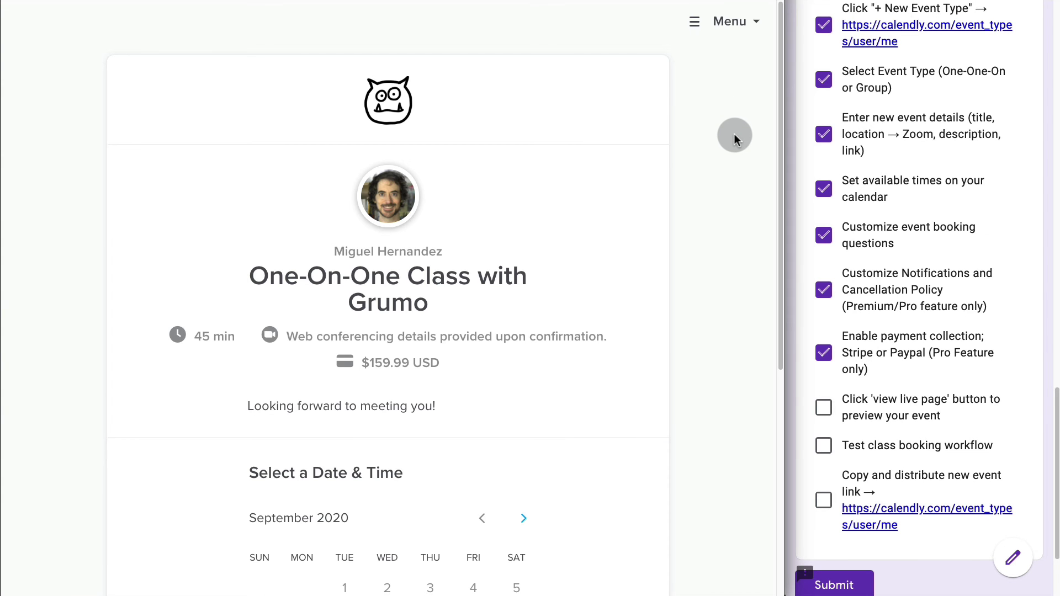
{"action": "scroll", "coordinate": [734, 135], "scroll_direction": "down", "scroll_amount": 7}
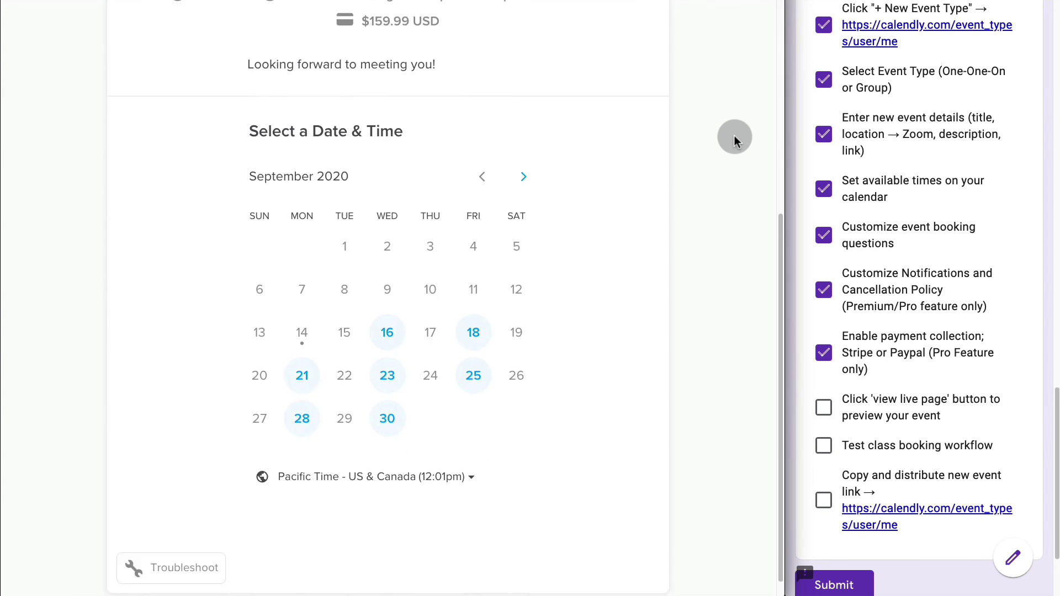
{"action": "scroll", "coordinate": [735, 135], "scroll_direction": "up", "scroll_amount": 4}
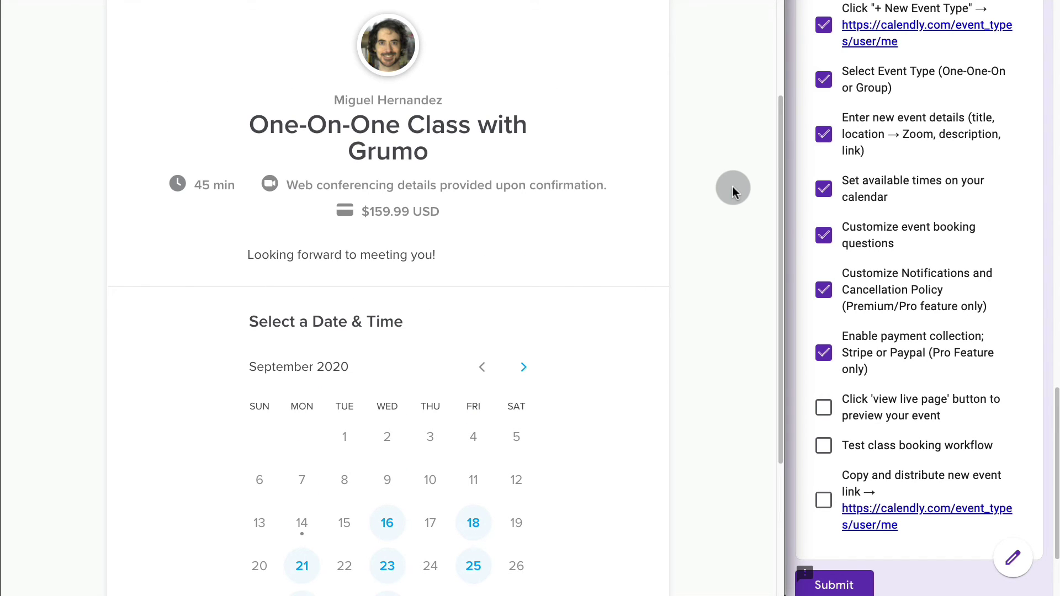
{"action": "scroll", "coordinate": [733, 186], "scroll_direction": "down", "scroll_amount": 3}
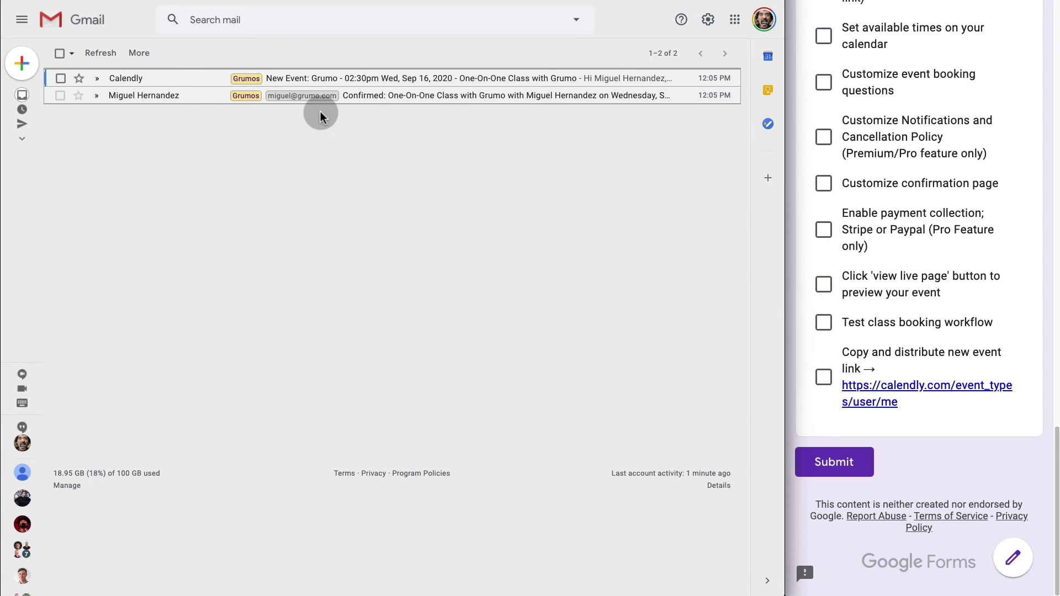
- Read the New Event notification email, then return to the inbox
{"action": "left_click", "coordinate": [391, 97]}
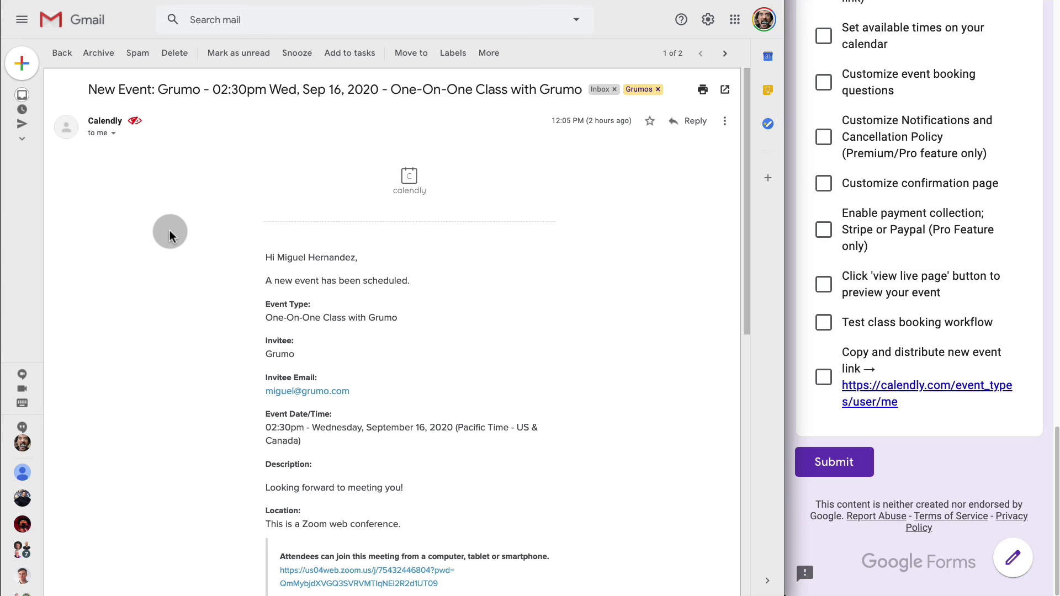
{"action": "scroll", "coordinate": [170, 235], "scroll_direction": "down", "scroll_amount": 4}
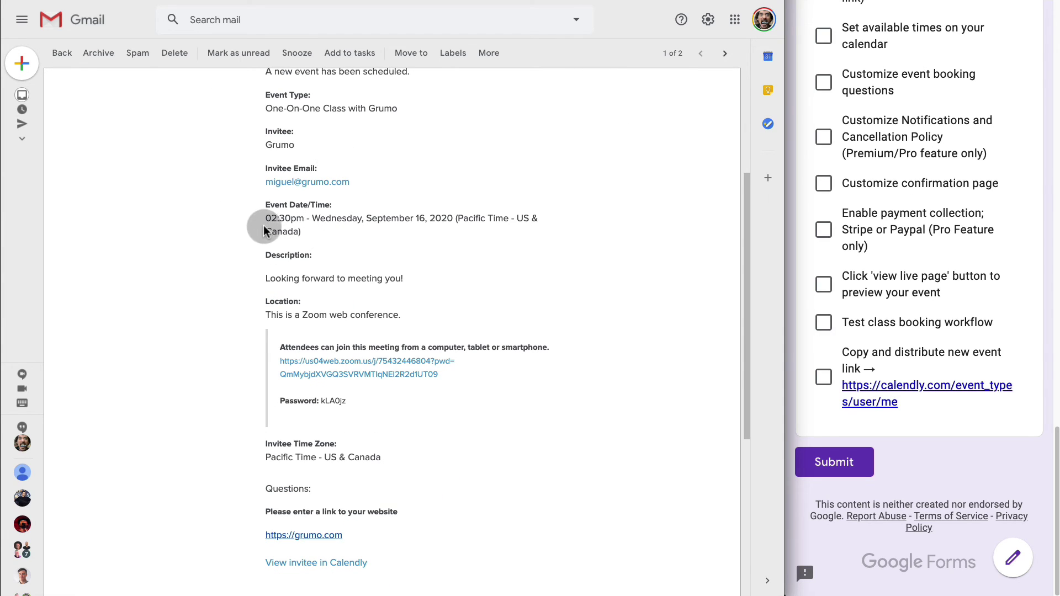
{"action": "scroll", "coordinate": [332, 221], "scroll_direction": "down", "scroll_amount": 1}
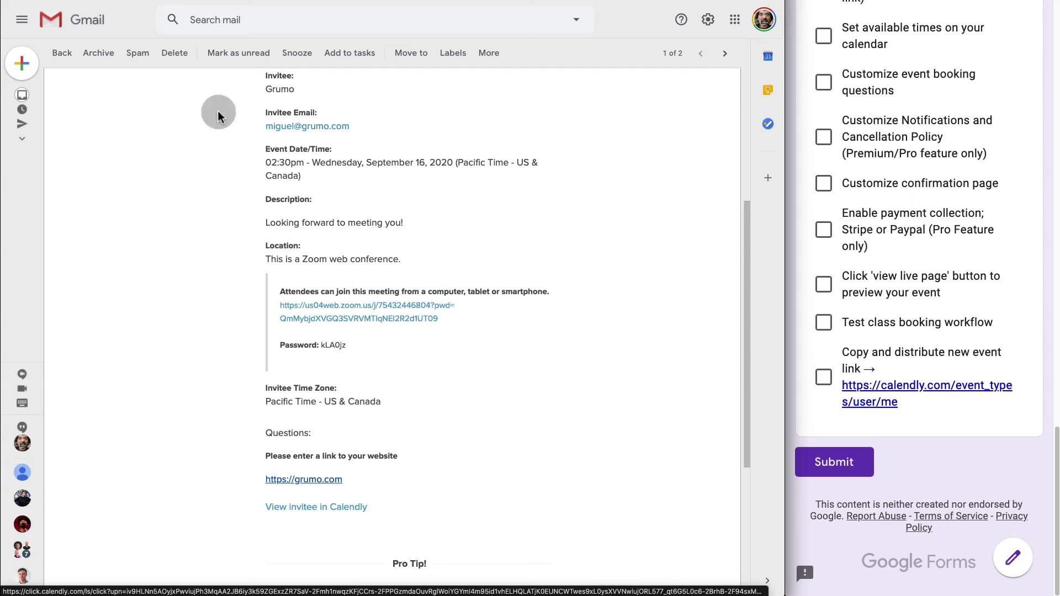
{"action": "left_click", "coordinate": [66, 53]}
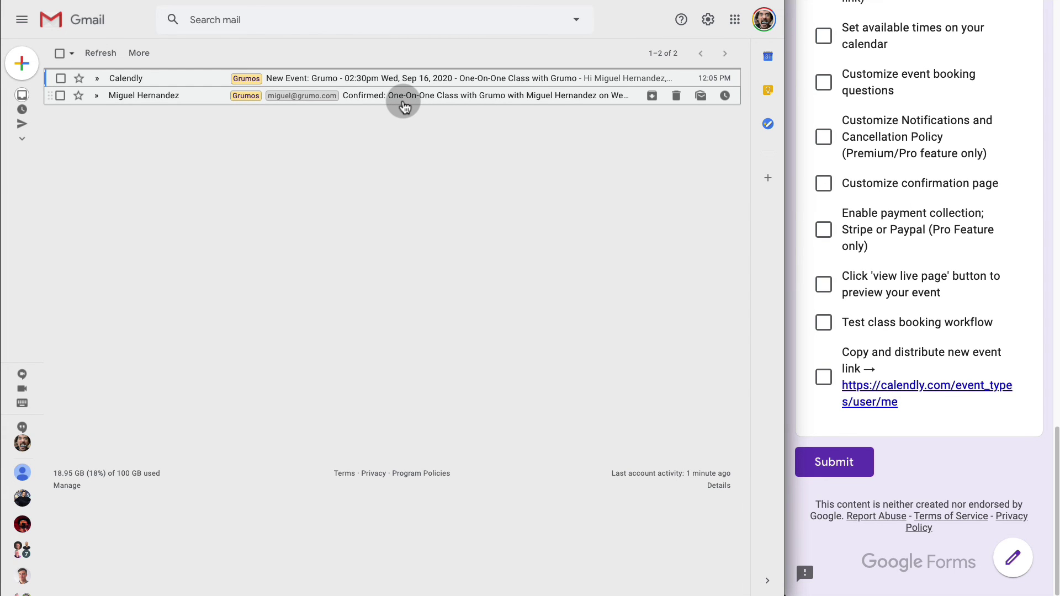
- Open the Confirmed email and scroll to its Zoom details and cancellation policy
{"action": "left_click", "coordinate": [403, 98]}
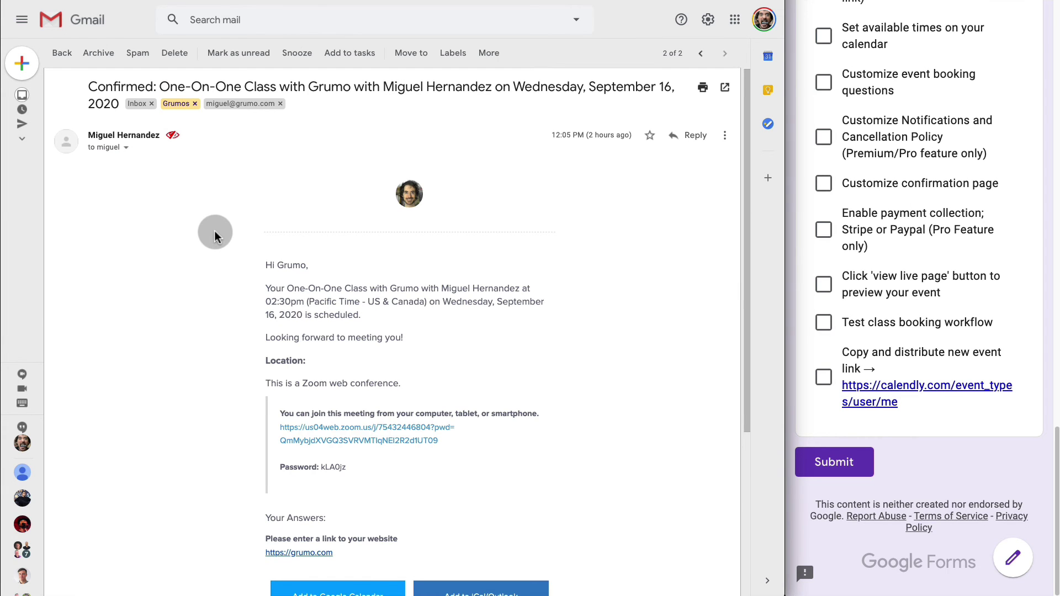
{"action": "scroll", "coordinate": [215, 231], "scroll_direction": "down", "scroll_amount": 1}
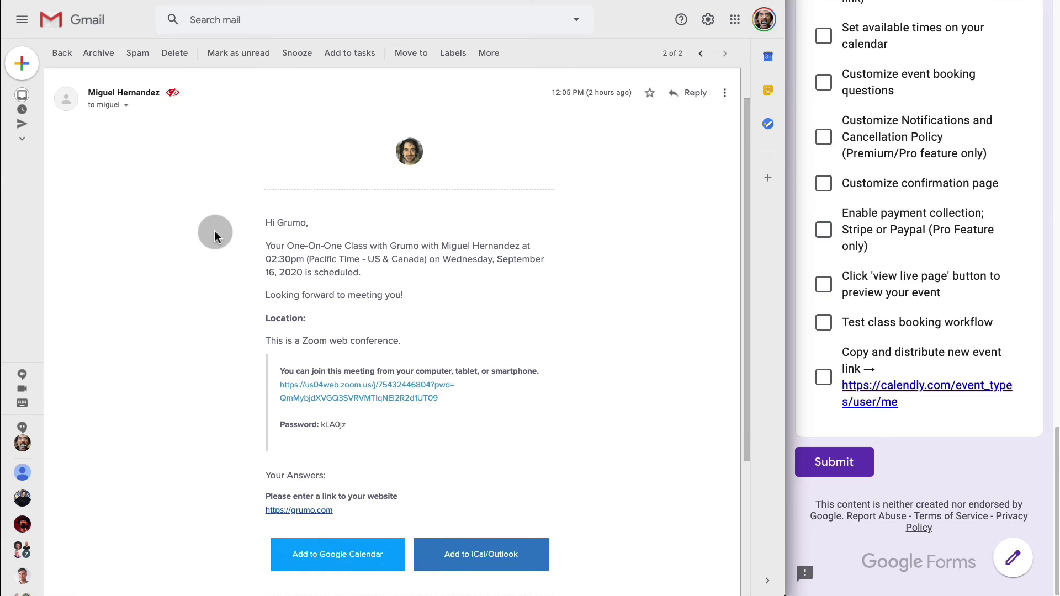
{"action": "scroll", "coordinate": [389, 264], "scroll_direction": "down", "scroll_amount": 1}
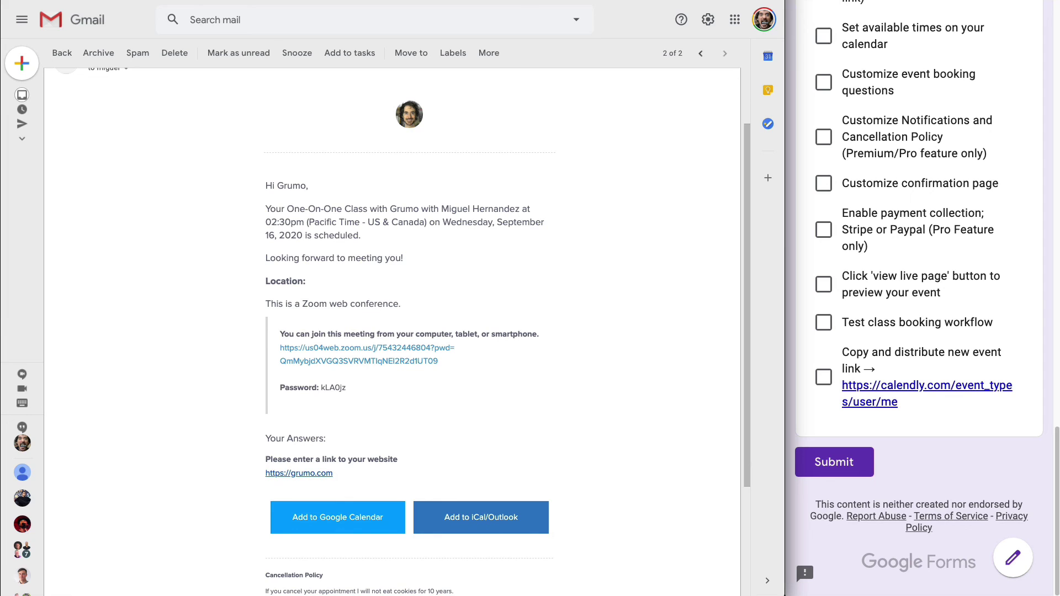
- Switch to Google Calendar and open the Grumo class on Wednesday the 16th
{"action": "key", "text": "ctrl+Tab"}
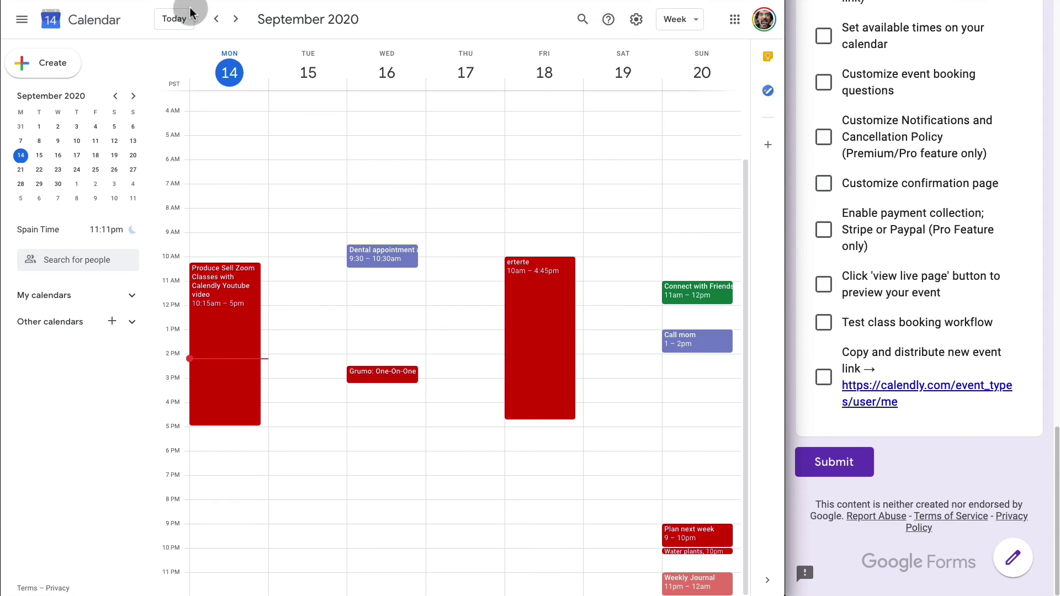
{"action": "left_click", "coordinate": [394, 375]}
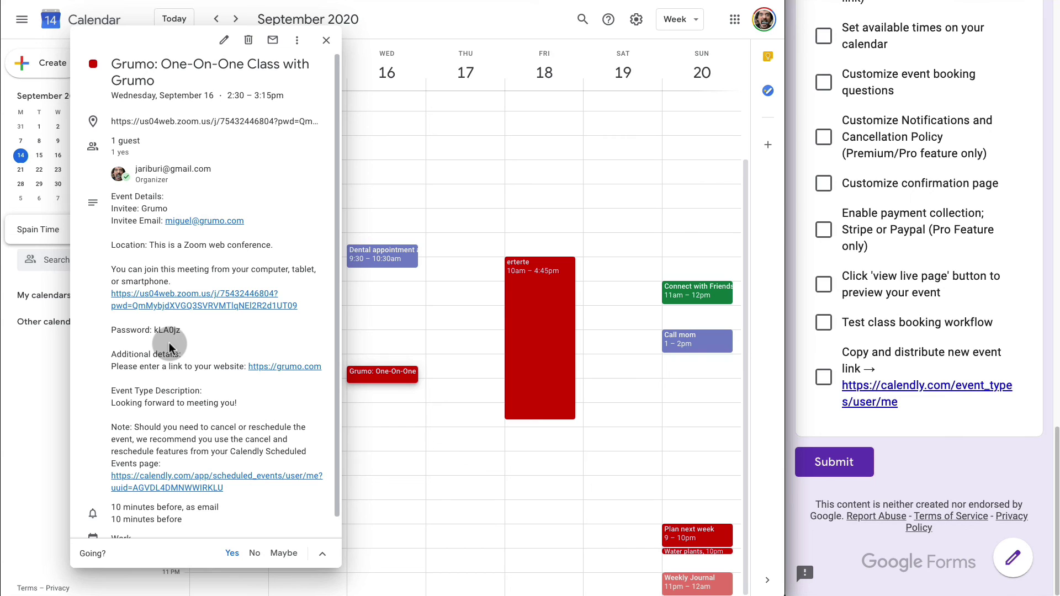
- Launch the One-On-One Class with Grumo Zoom meeting in the Zoom app, joining with computer audio and video on
{"action": "left_click", "coordinate": [236, 309]}
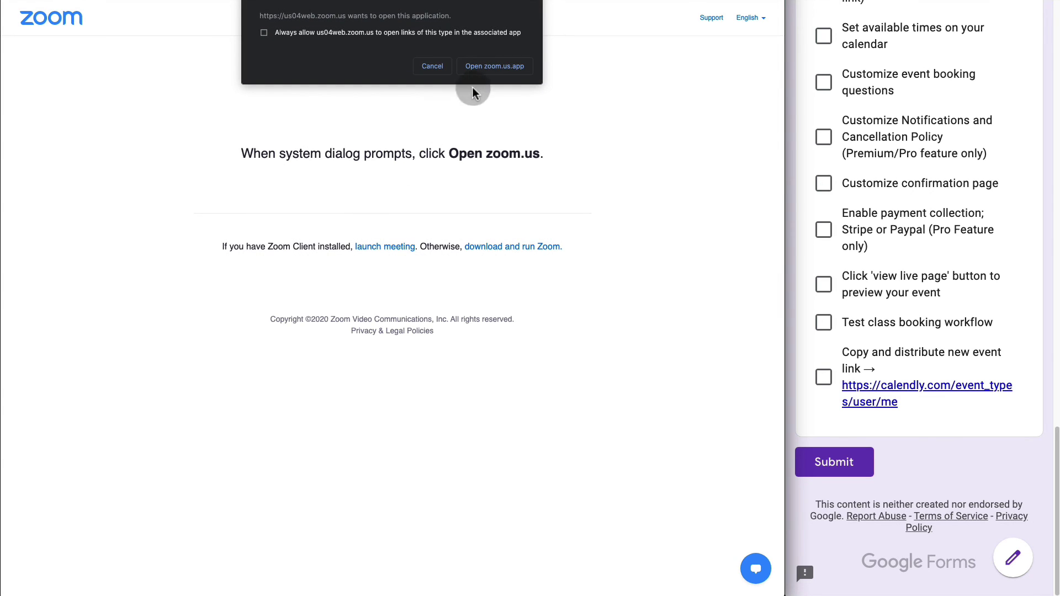
{"action": "left_click", "coordinate": [500, 65]}
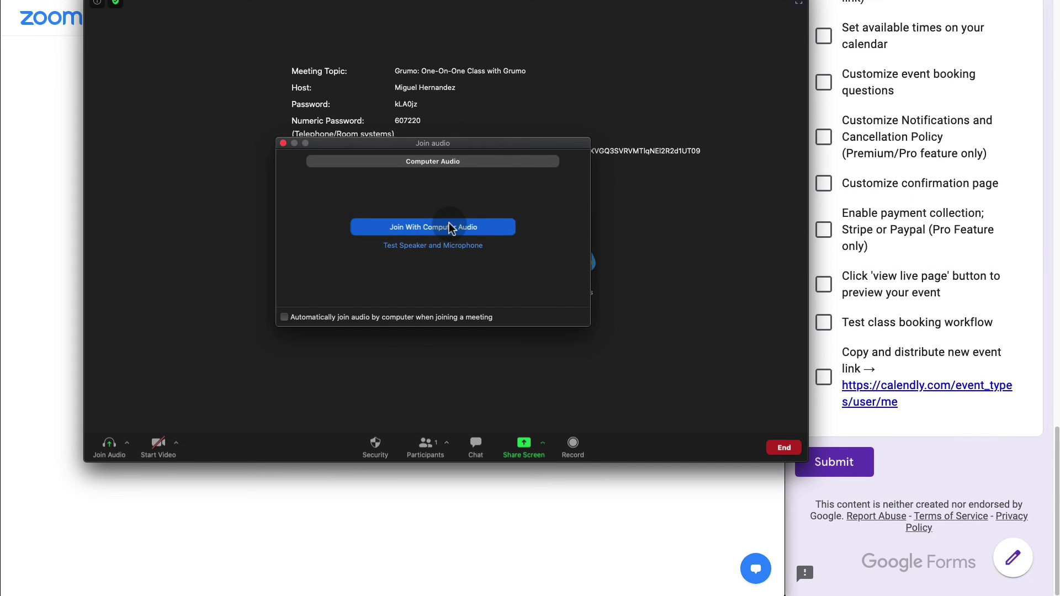
{"action": "left_click", "coordinate": [450, 227]}
{"action": "left_click", "coordinate": [158, 444]}
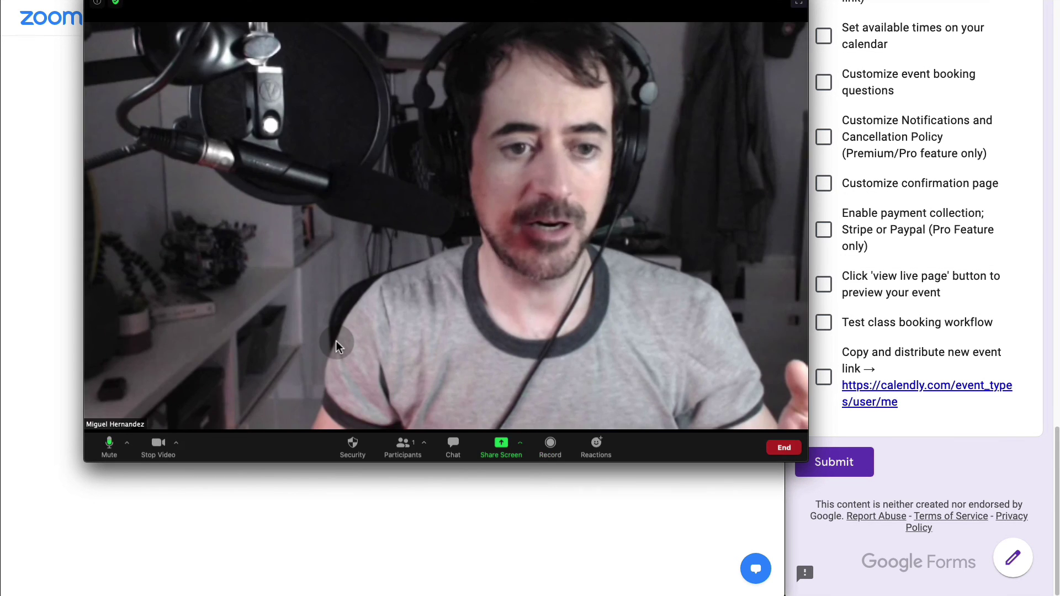